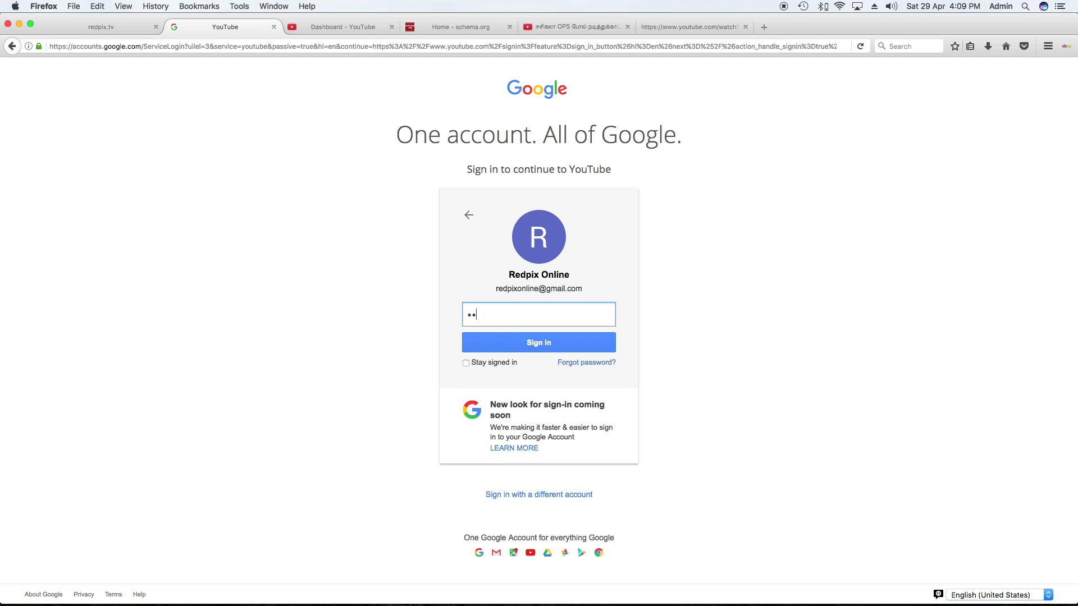
Clear the mistyped password, re-enter the account password and submit the Google sign-in.
text(•••)
key(BackSpace)
key(BackSpace)
key(BackSpace)
key(BackSpace)
key(BackSpace)
key(BackSpace)
text(•••••••••••••••)
key(Return)
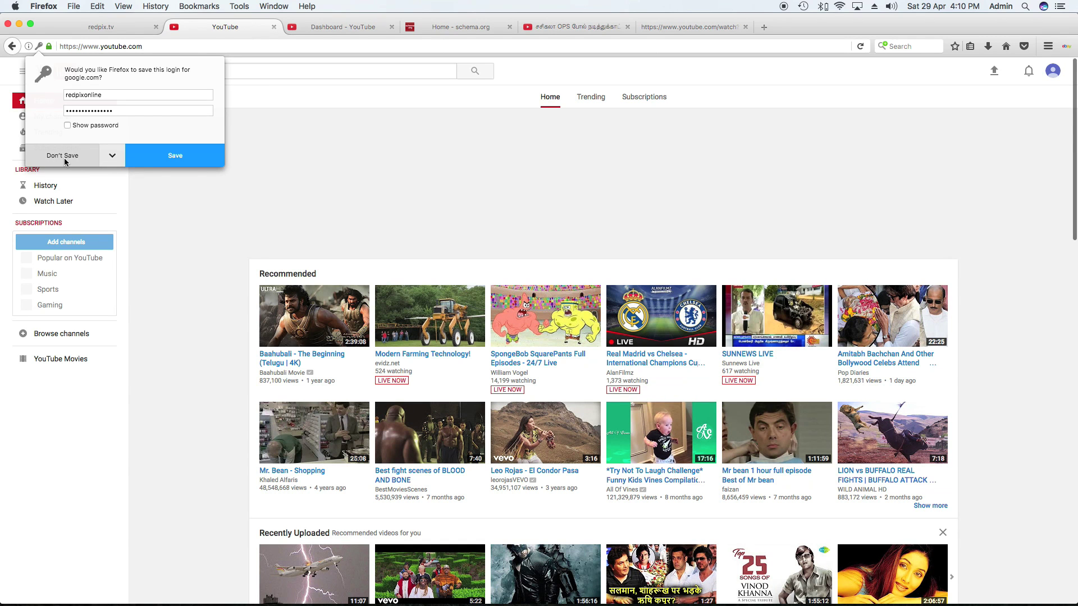
Decline saving the login, then go through My channel and Video Manager to Channel Status and Features.
click(62, 156)
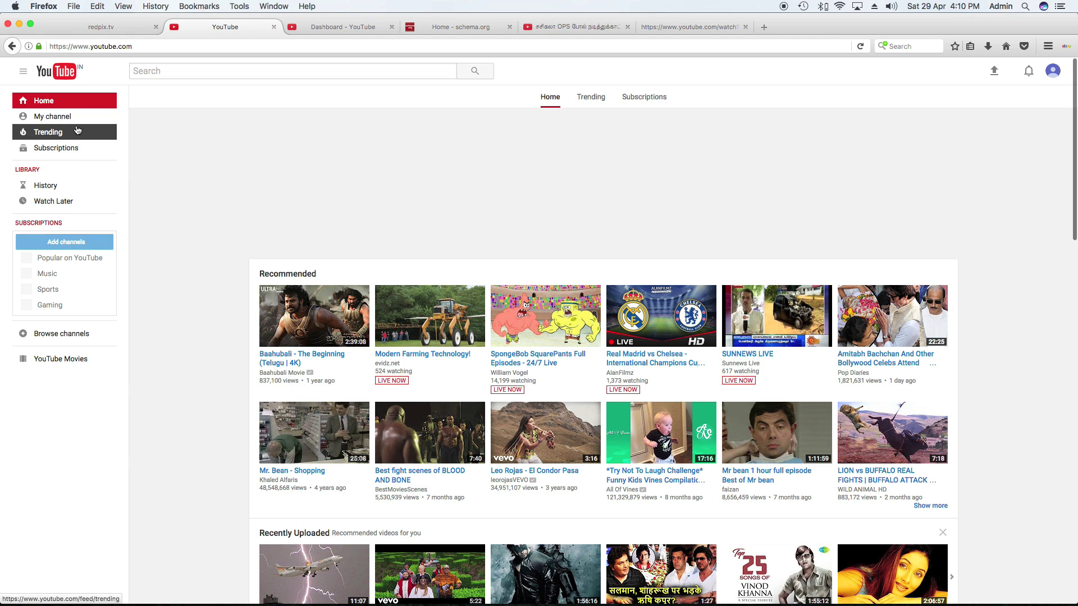
click(78, 123)
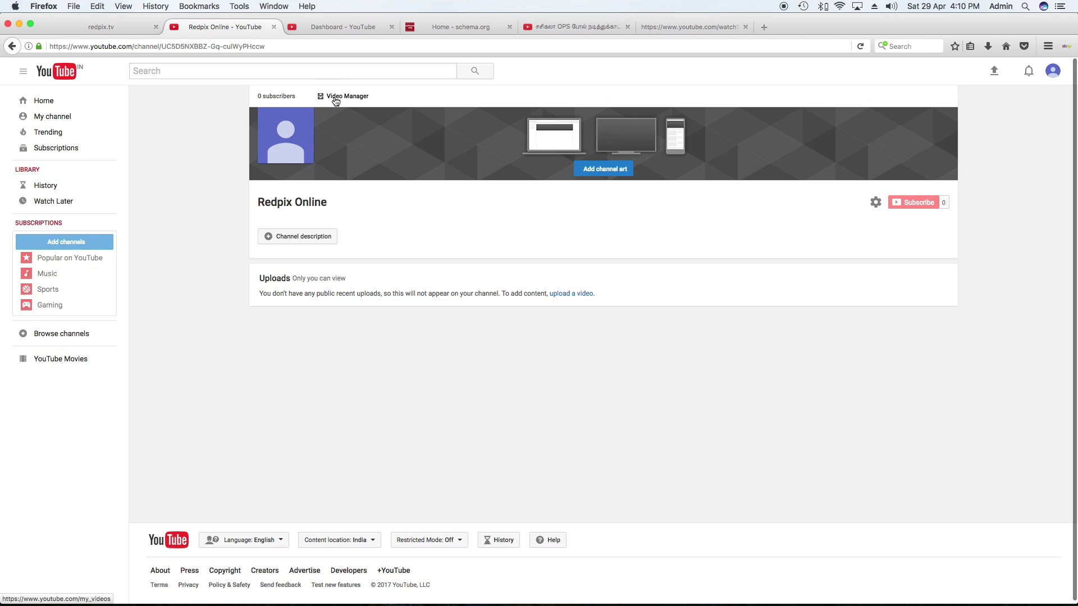
click(335, 97)
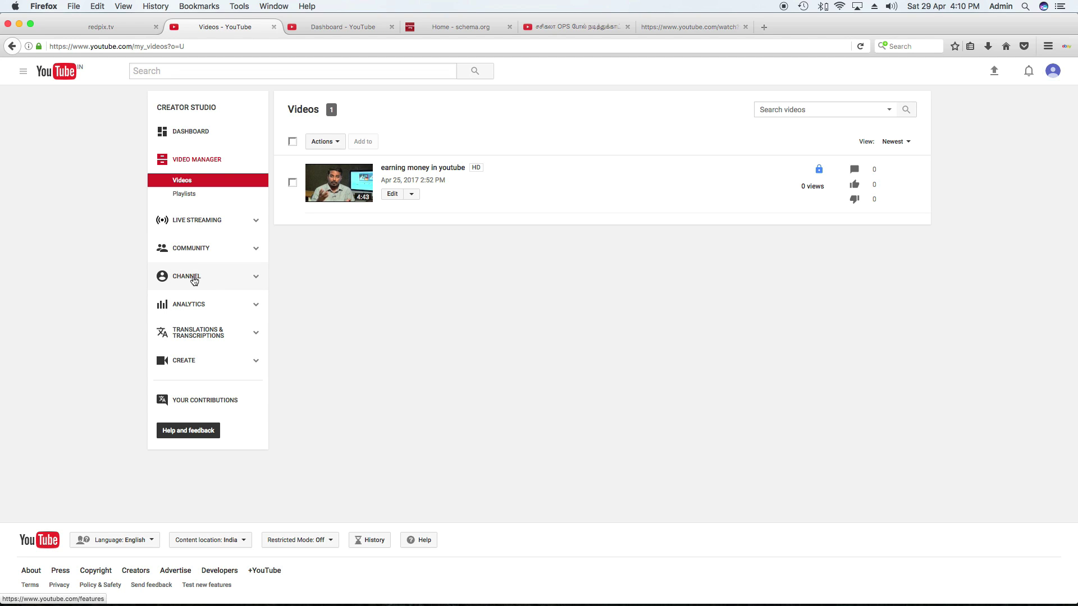
click(194, 281)
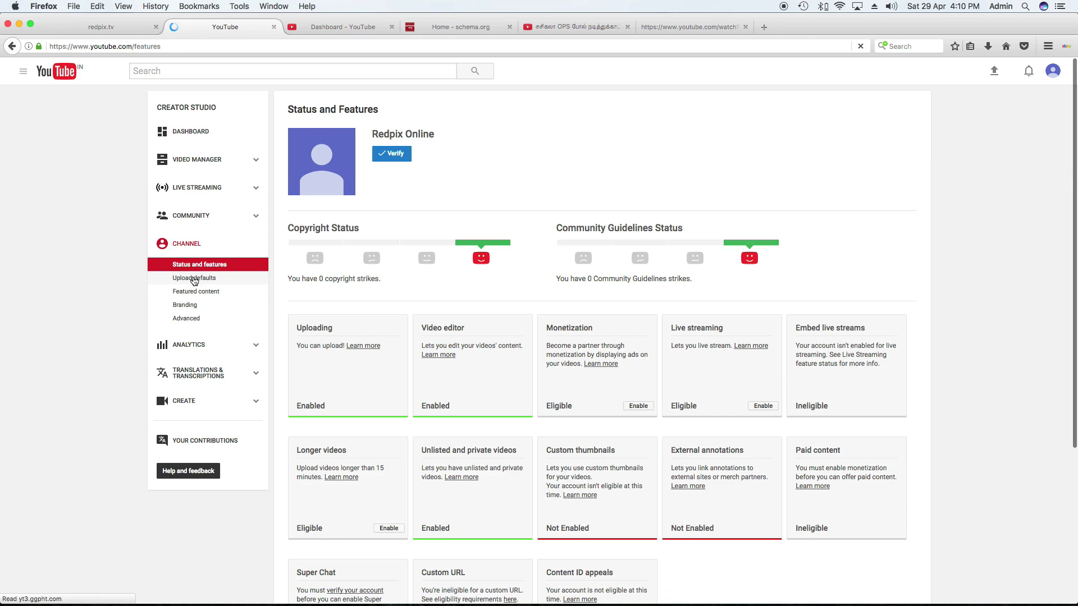
Set the Upload defaults privacy to Private, save it, and return to the video list.
click(207, 281)
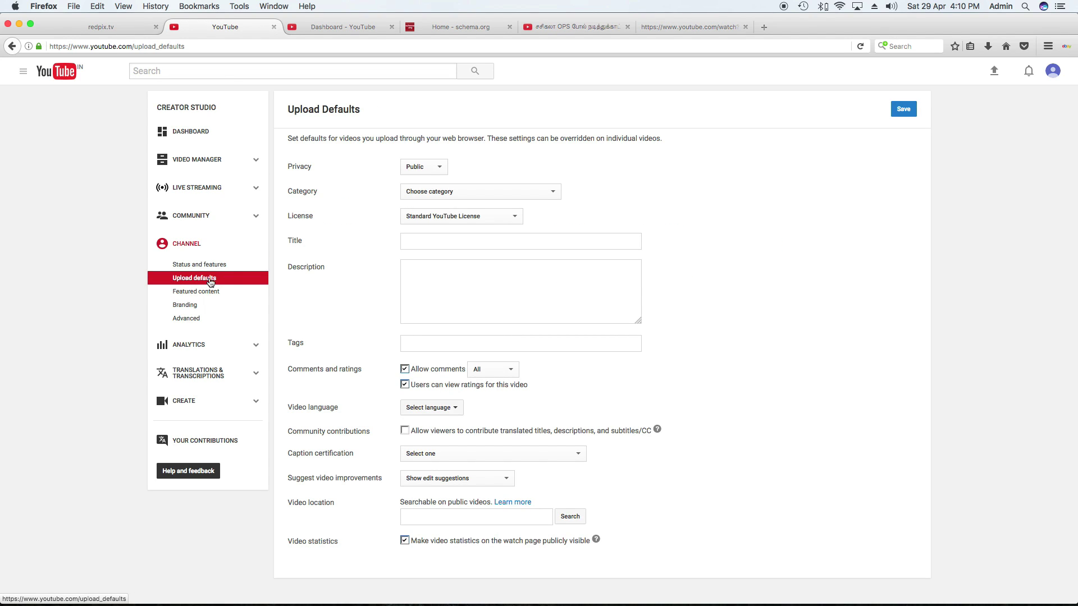
click(432, 167)
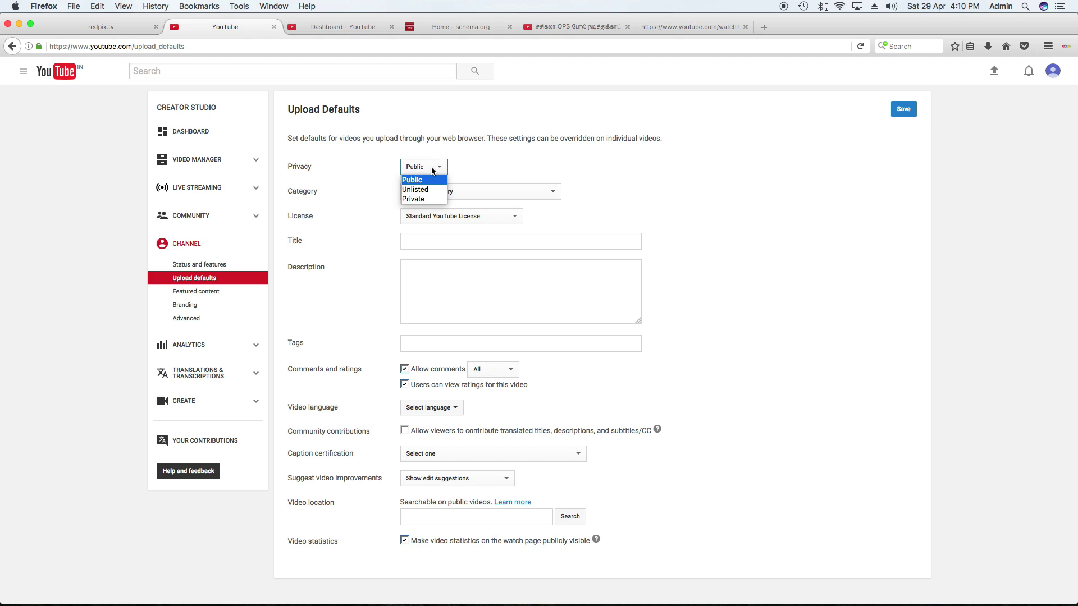
click(419, 200)
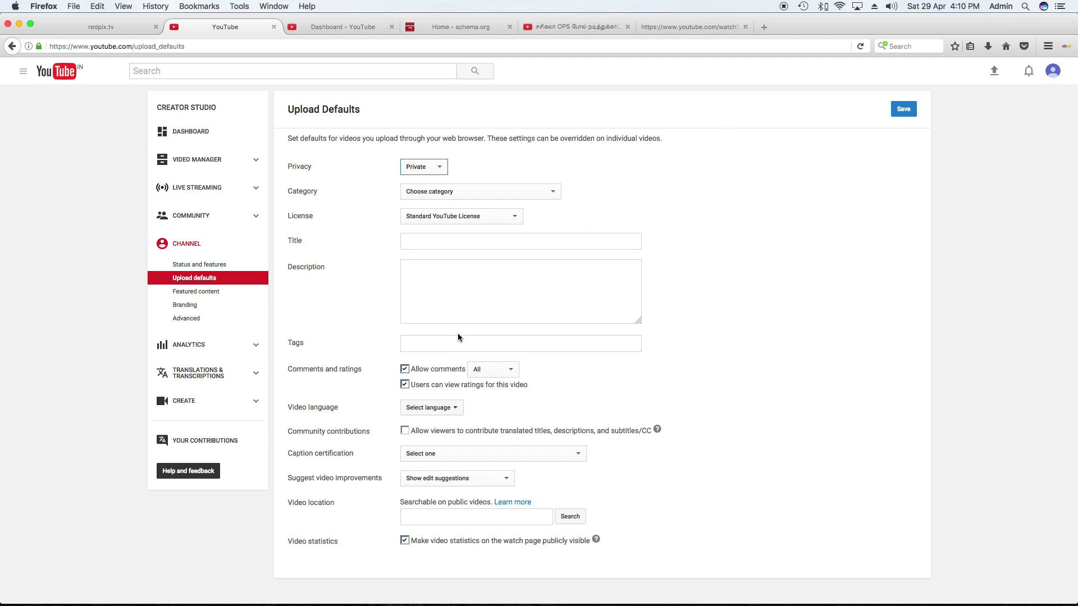
scroll(474, 288, down, 1)
scroll(473, 287, up, 1)
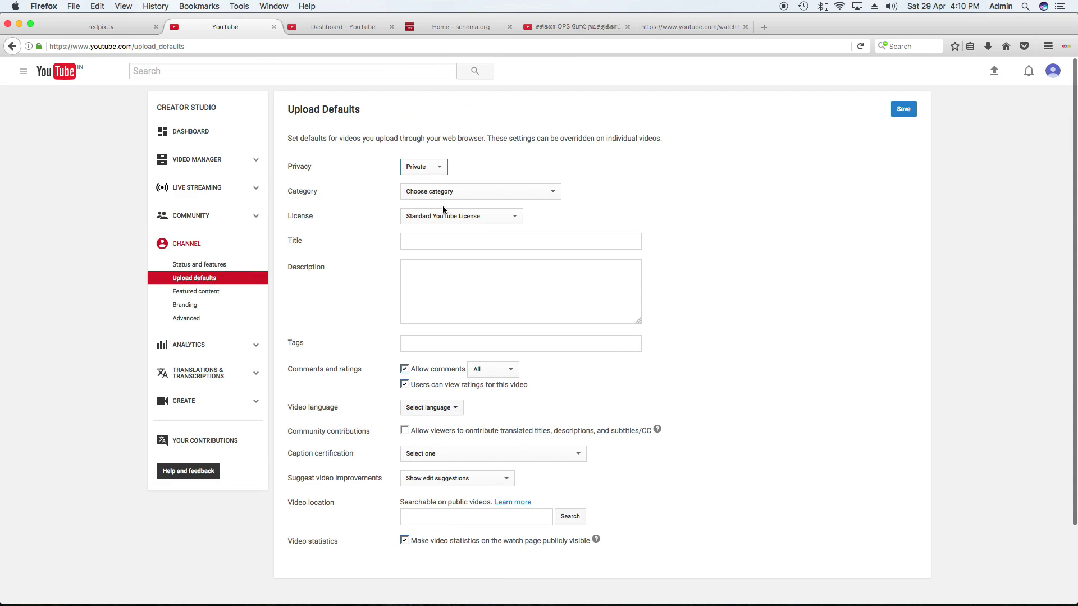
click(428, 170)
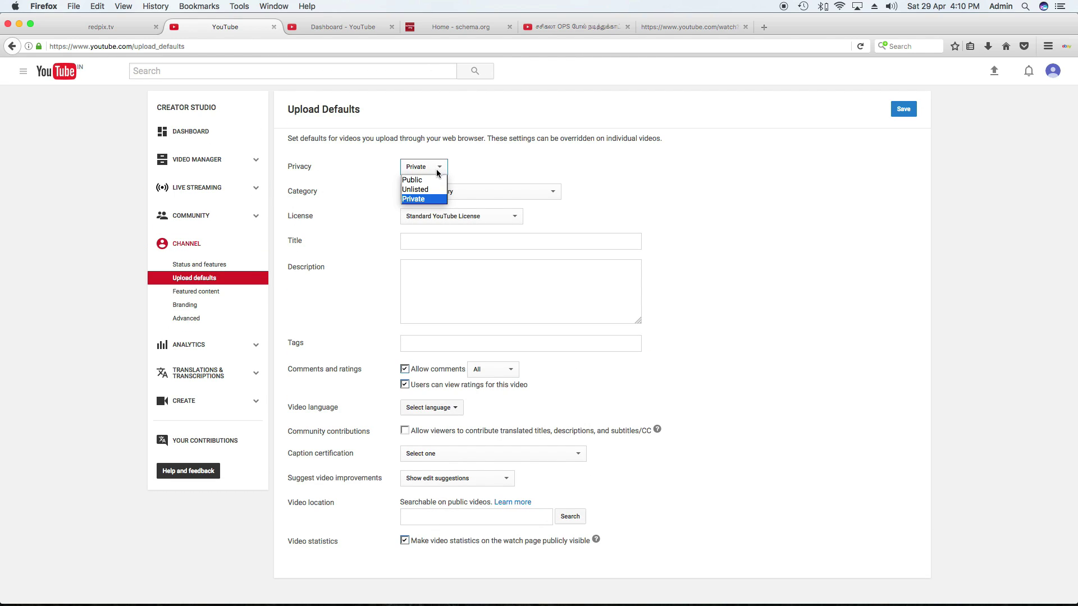
click(432, 178)
click(441, 168)
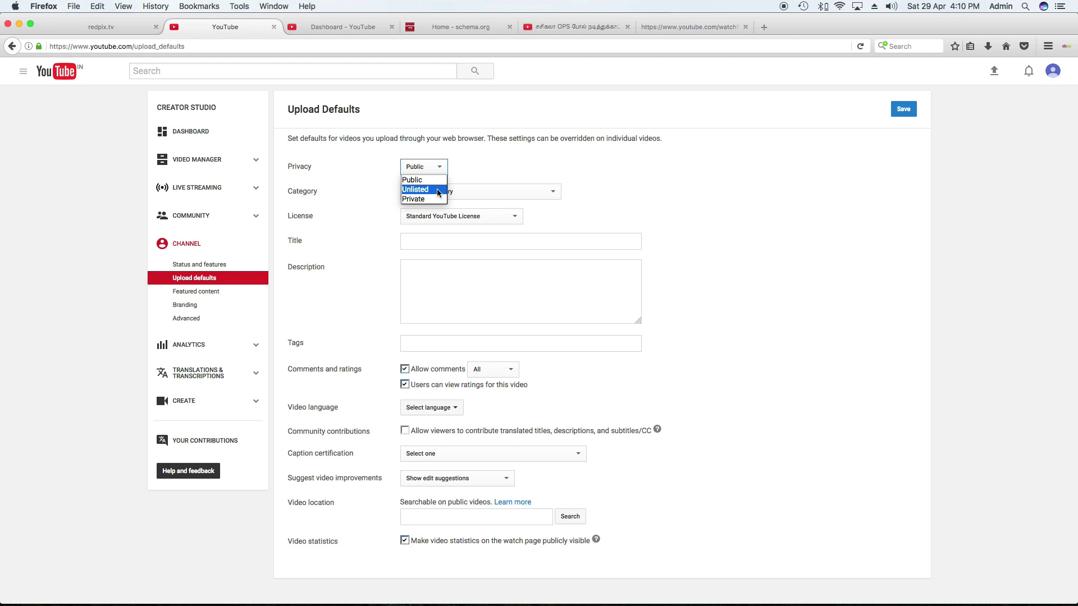
click(435, 199)
click(903, 114)
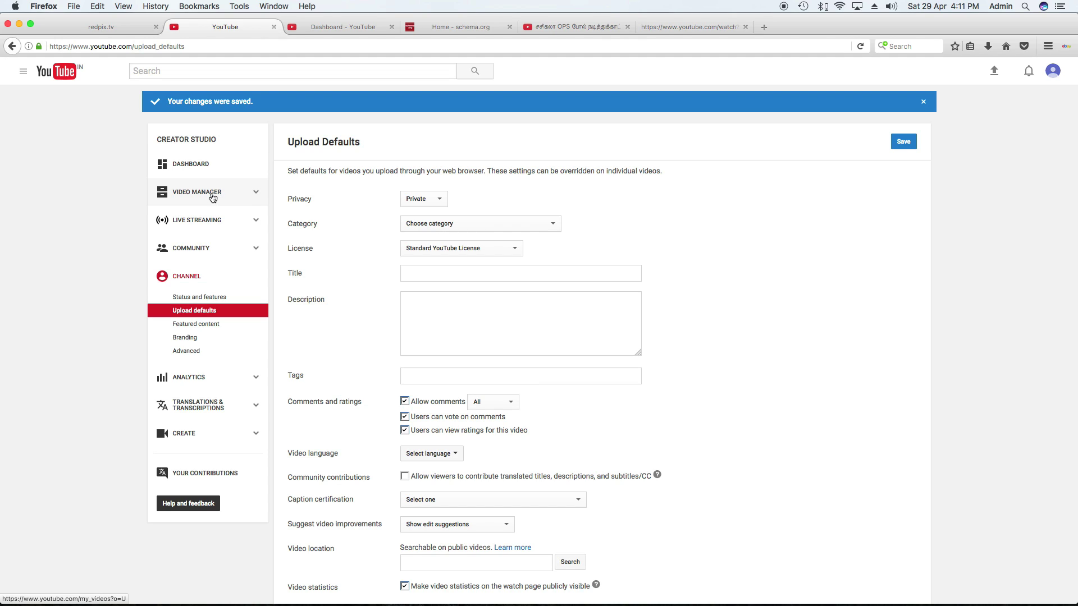
click(212, 197)
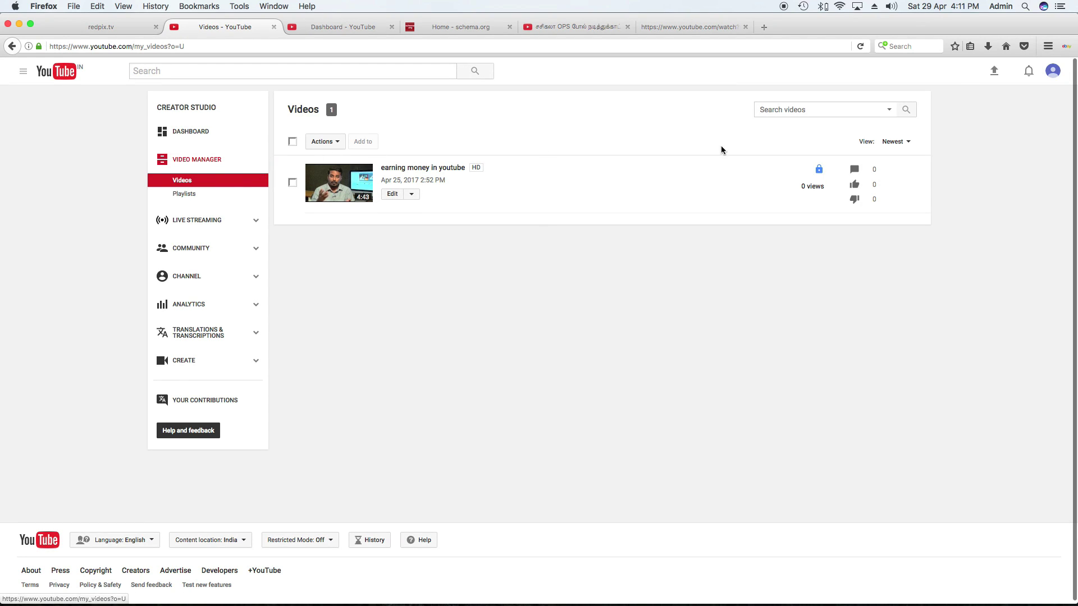
Upload Creating Channel.mov as a private video titled Creating Channel and confirm with Done.
click(993, 72)
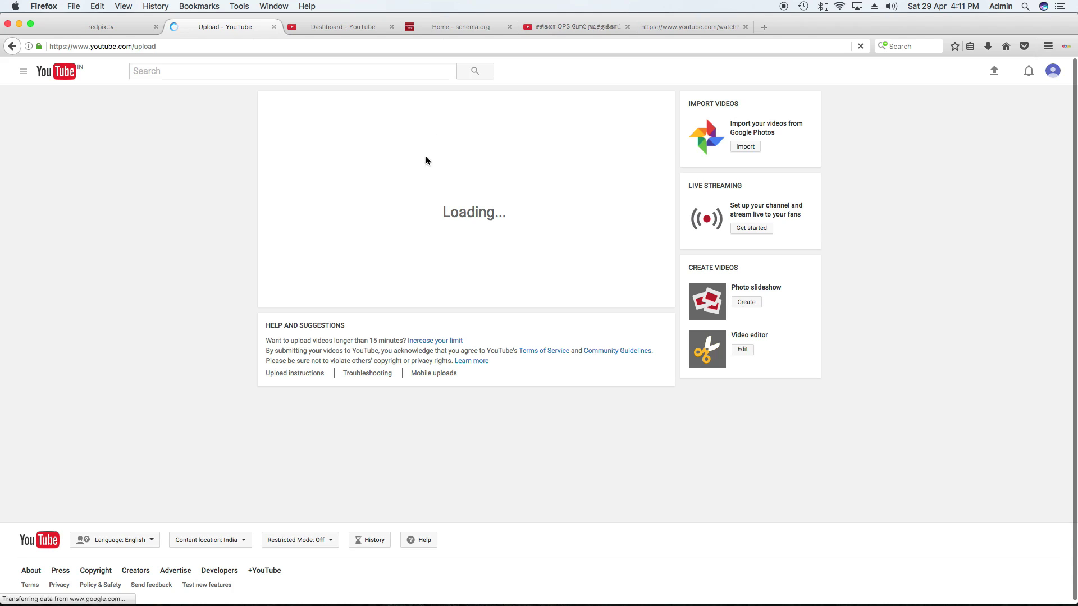
click(469, 170)
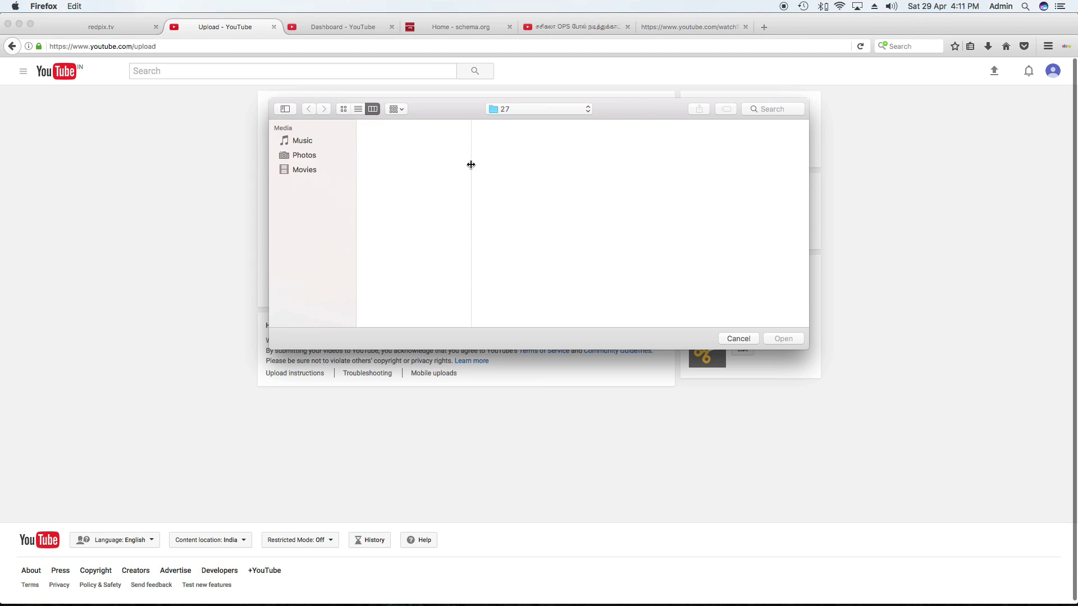
click(526, 150)
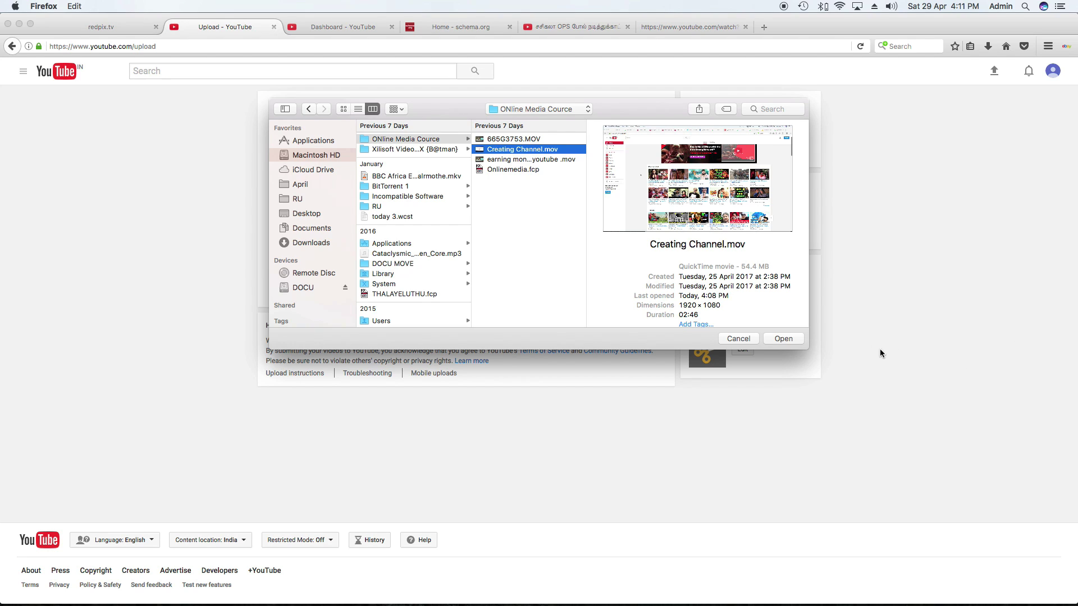
click(784, 339)
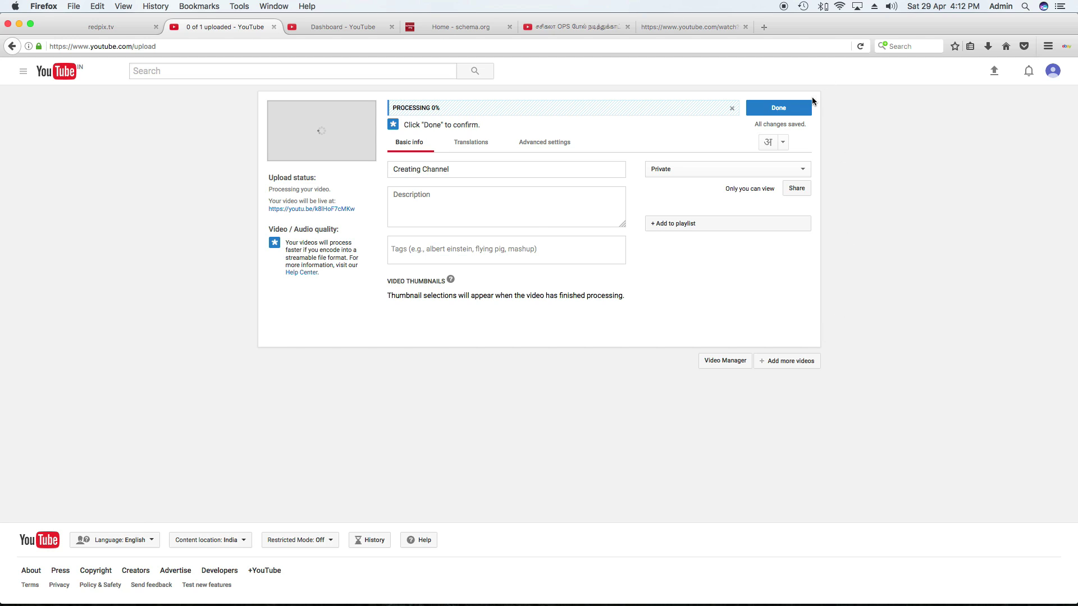
click(779, 109)
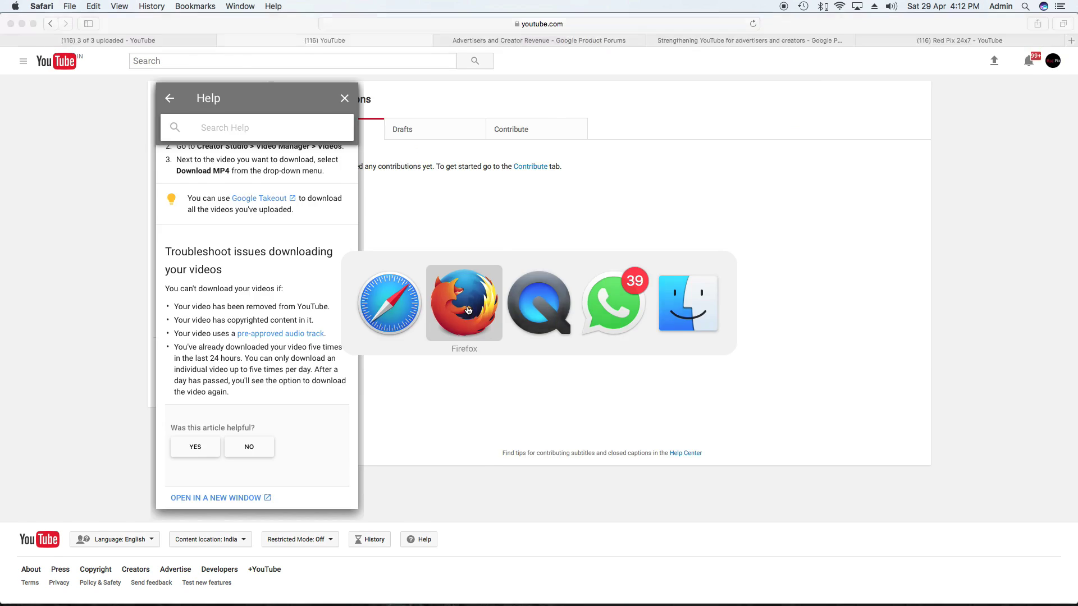
In Firefox, check the Red Pix 24x7 speech video's quality options, leaving it on Auto.
click(468, 310)
click(570, 27)
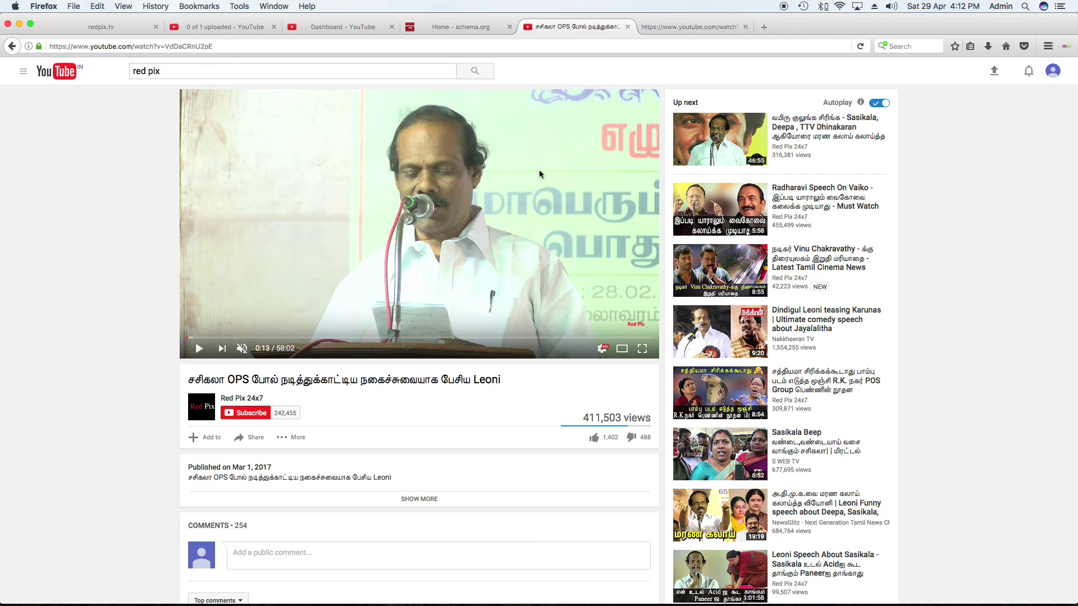
click(602, 349)
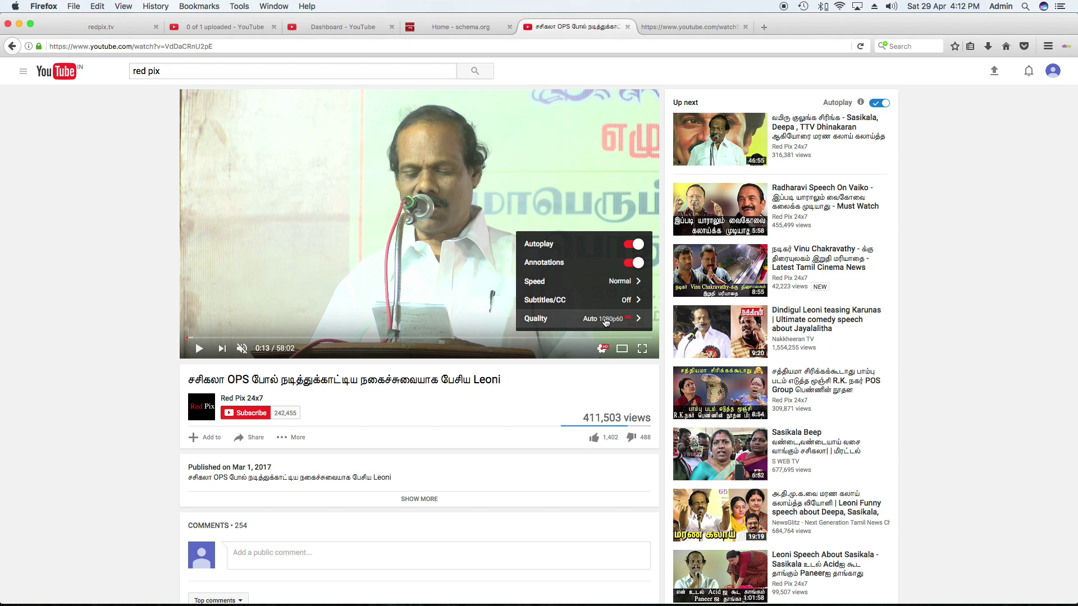
click(605, 321)
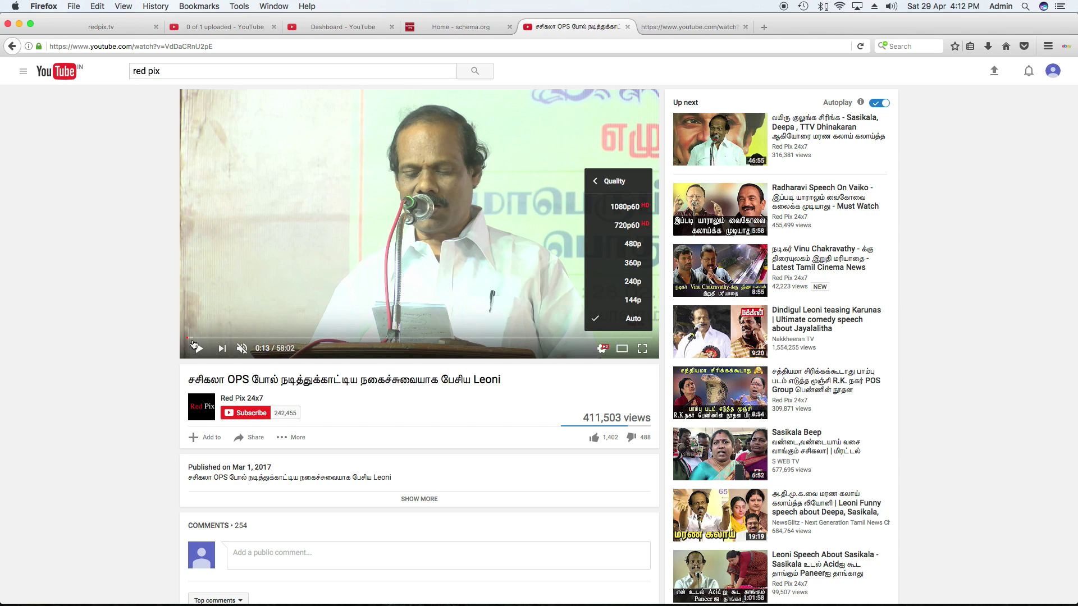
click(197, 350)
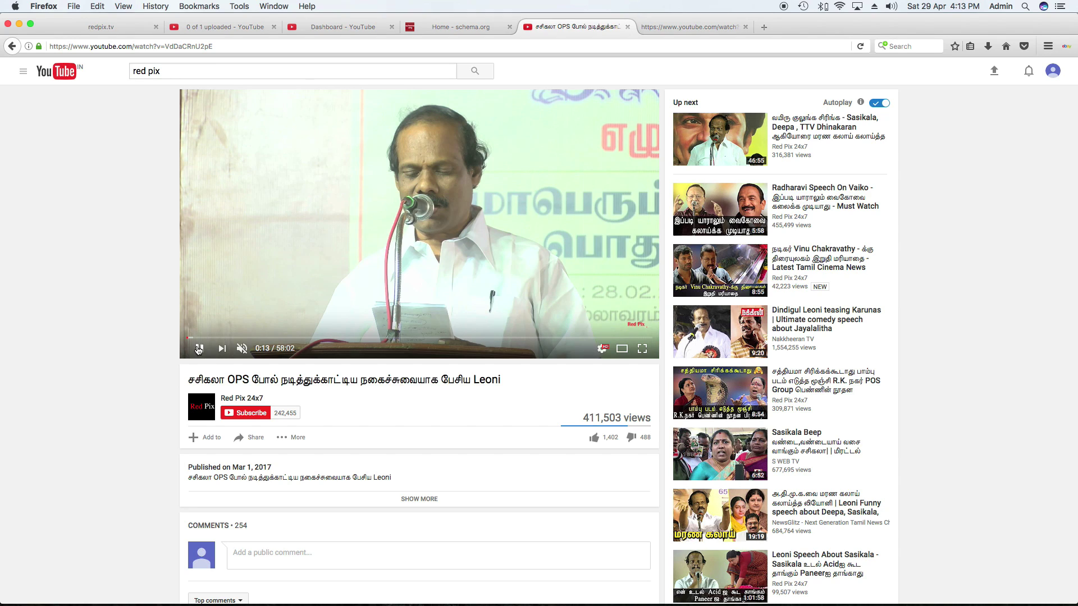
Pause the Red Pix 24x7 speech video.
click(198, 350)
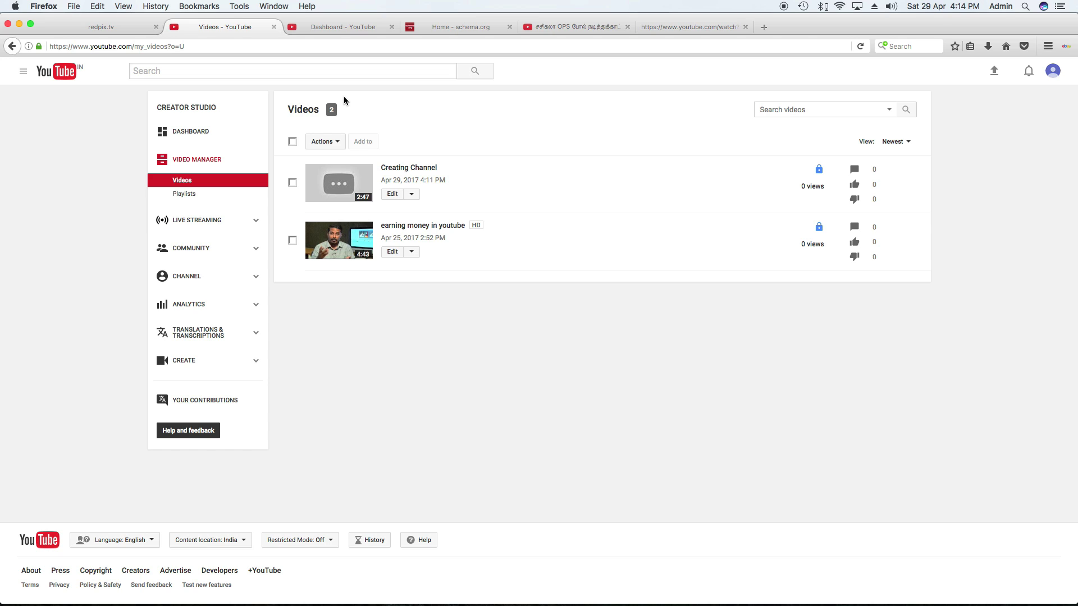
Click Enable on the Monetization card in the channel's Status and features page.
click(208, 278)
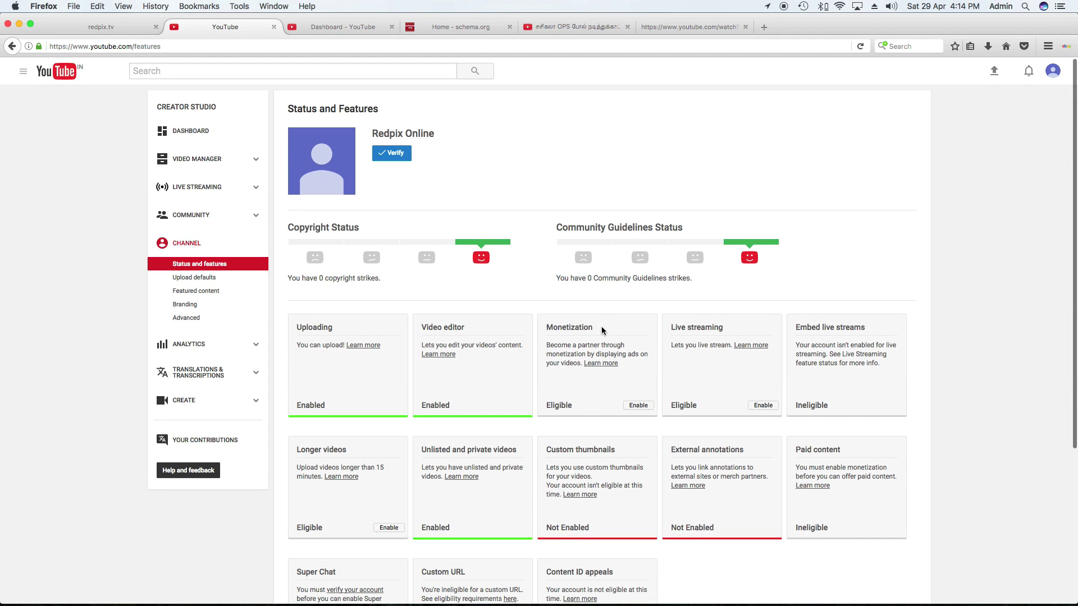
scroll(601, 332, down, 2)
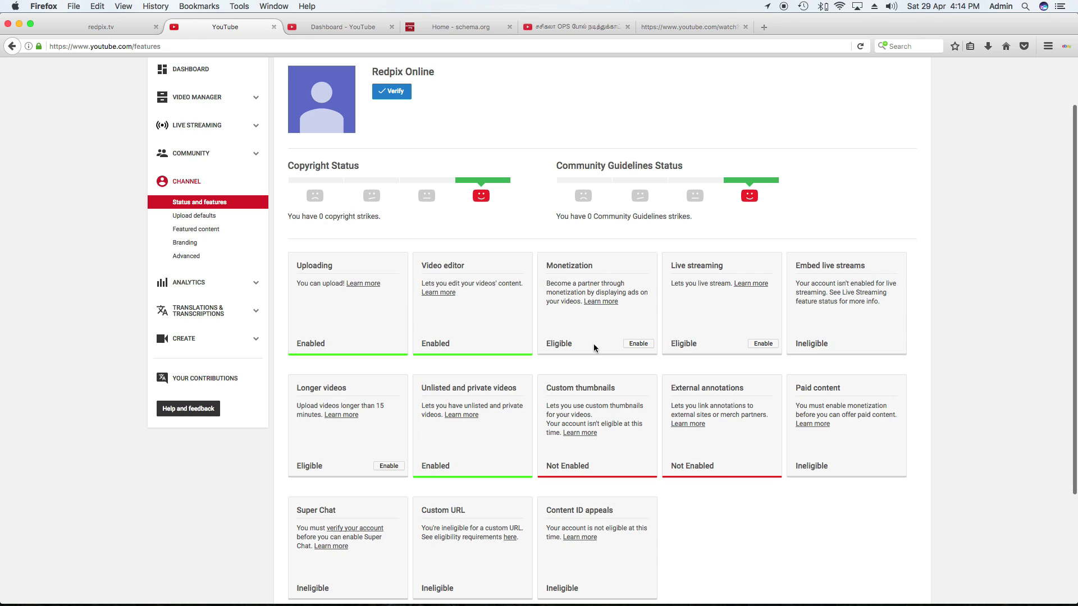
click(639, 344)
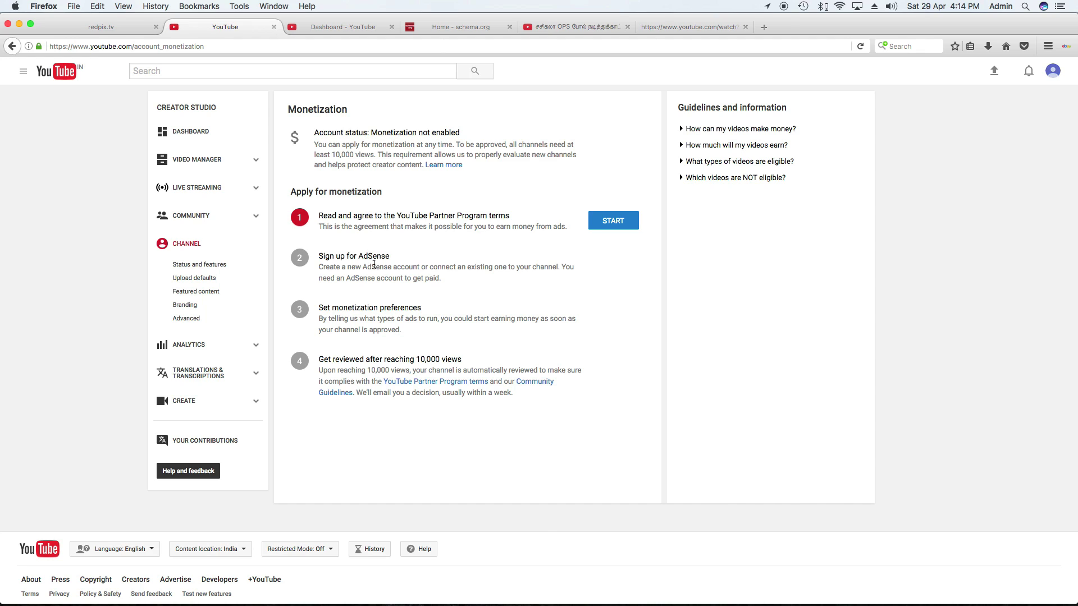
Tick the three Partner Program agreements, accept the terms, and start the AdSense sign-up step.
click(604, 225)
scroll(544, 266, down, 2)
scroll(539, 270, up, 2)
scroll(531, 272, down, 5)
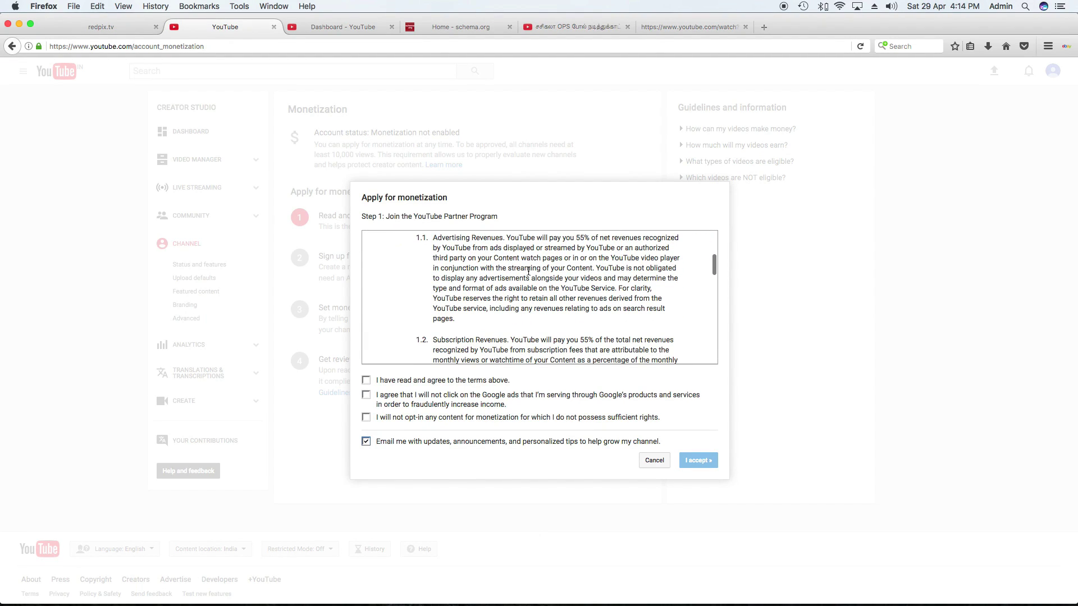
scroll(527, 272, down, 4)
scroll(527, 272, down, 10)
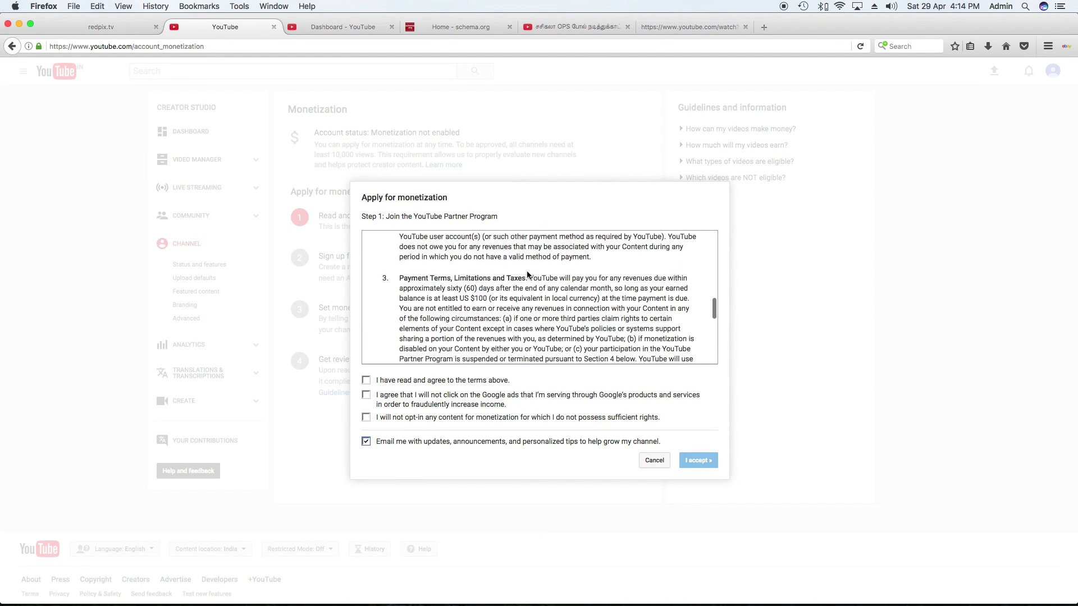
click(366, 380)
click(366, 396)
click(366, 418)
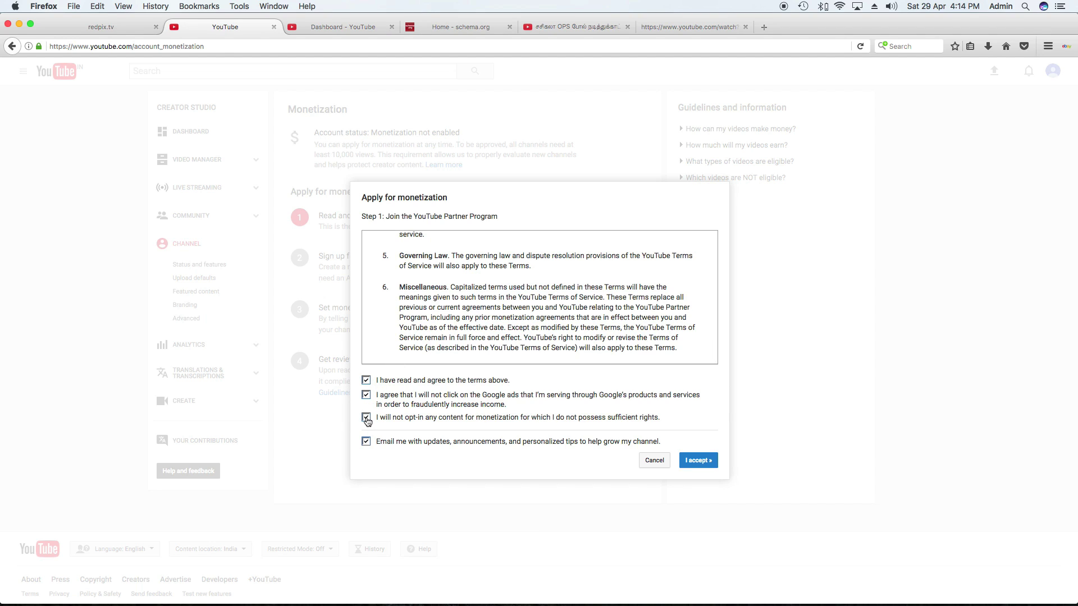
click(699, 460)
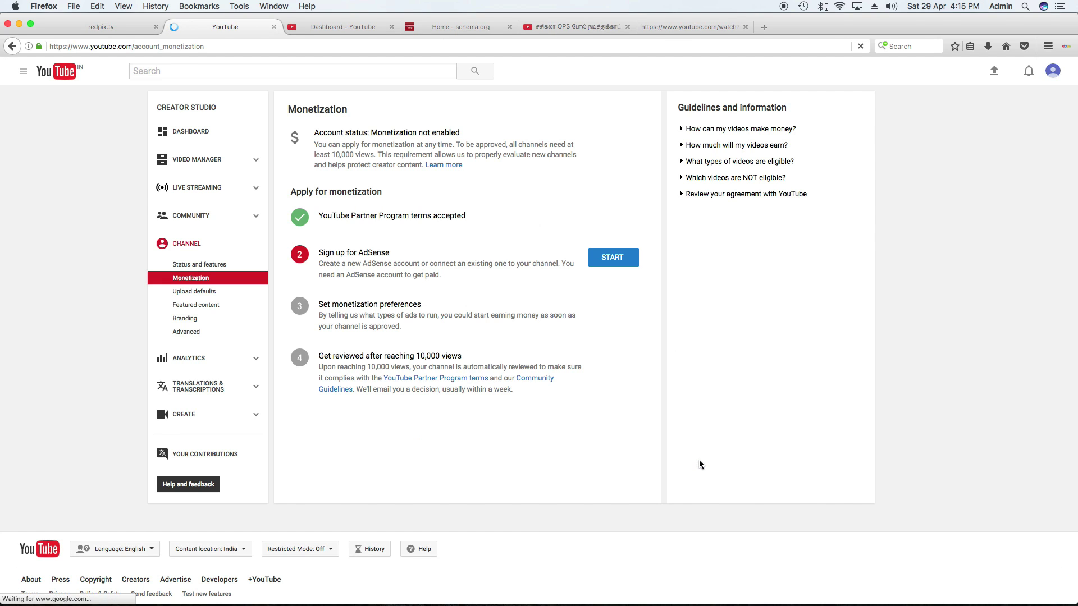
click(620, 260)
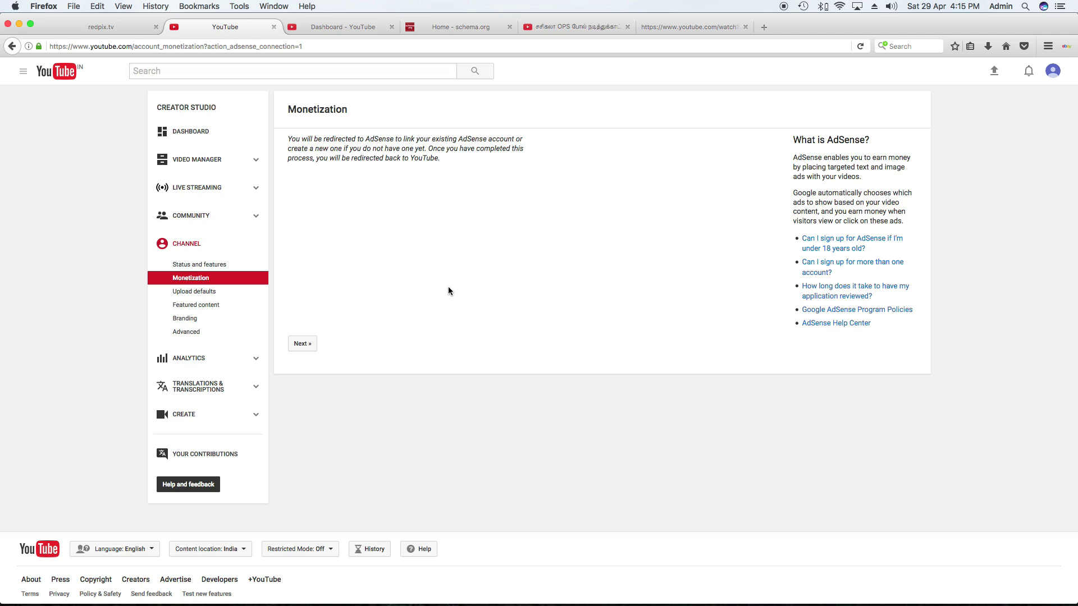
Continue from the redirect notice on to Google AdSense with Next ».
click(303, 345)
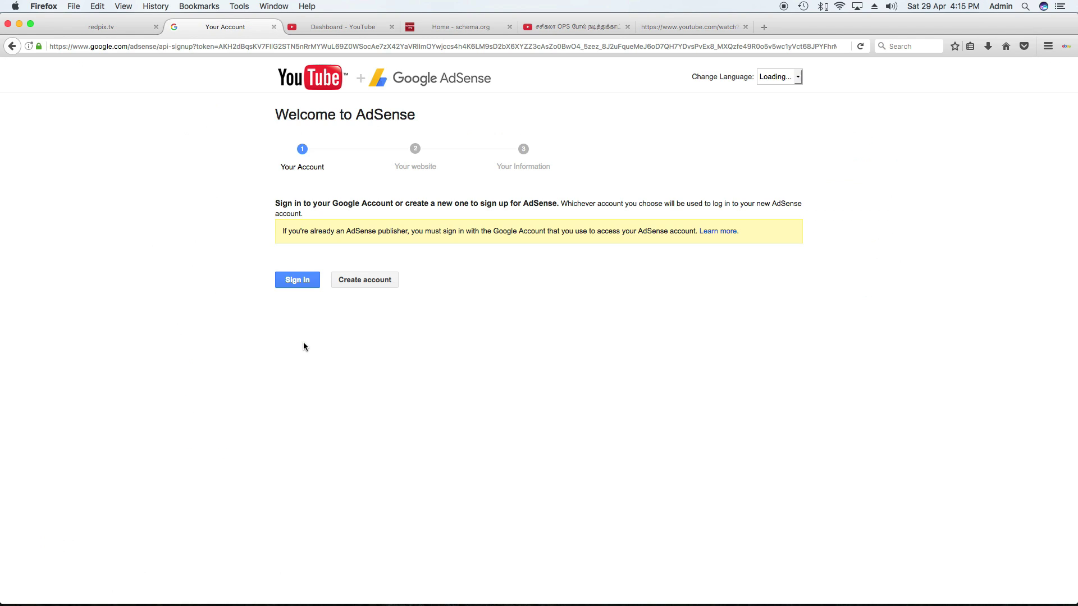
Sign in to AdSense and save the channel website with English as its content language.
click(296, 281)
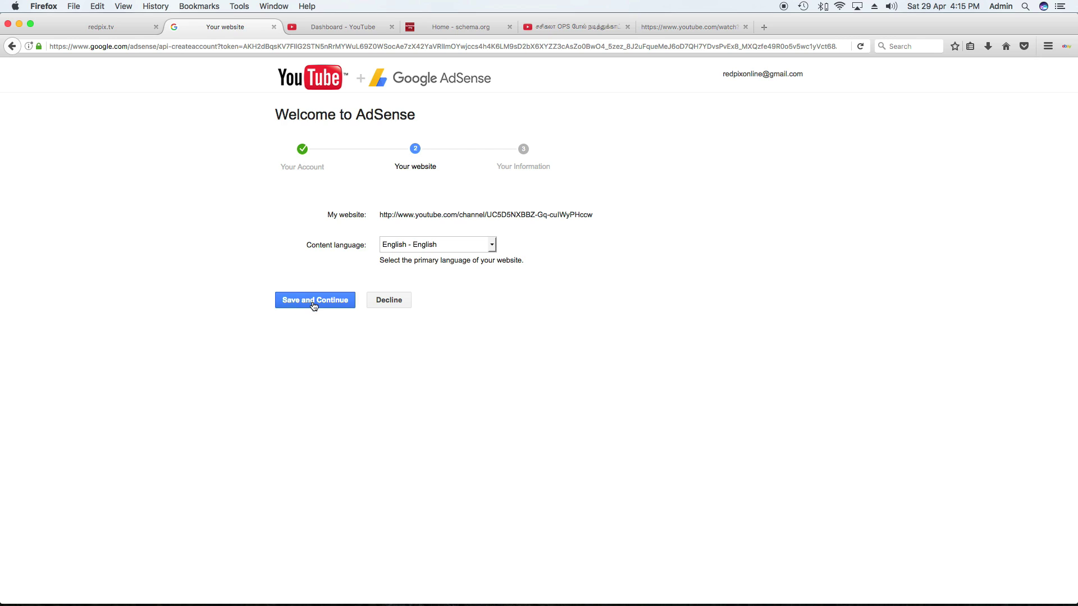
click(313, 304)
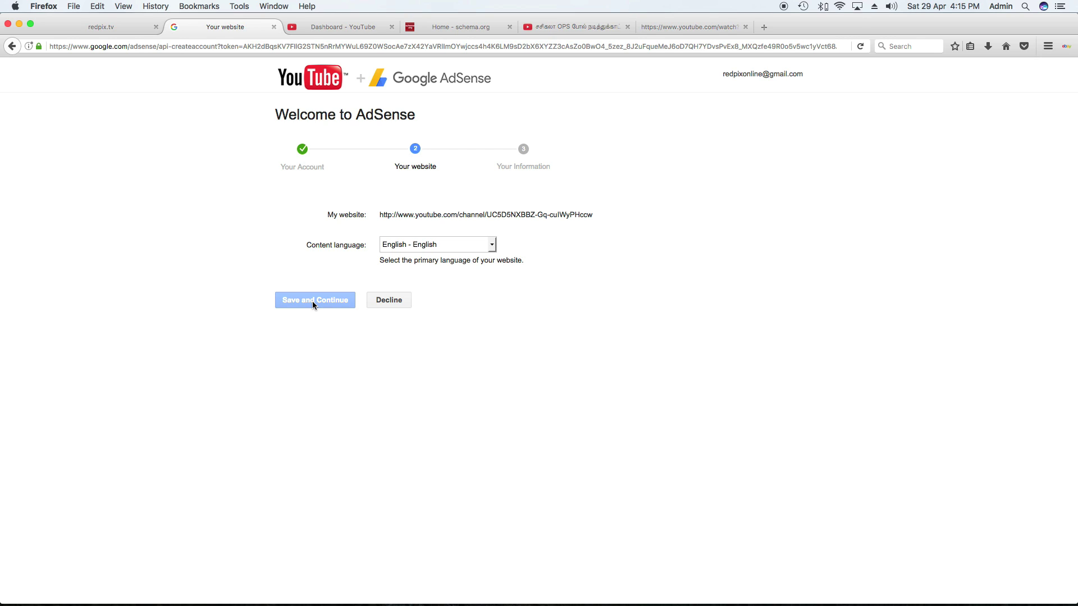
click(424, 406)
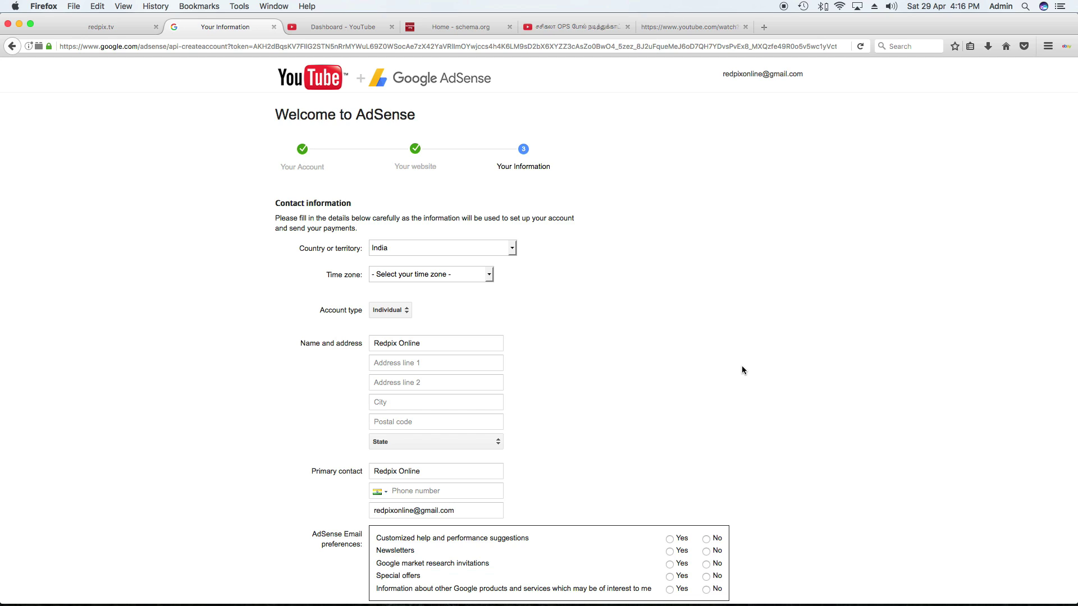
Opt into all five AdSense email types, from performance suggestions to other Google products.
scroll(743, 366, down, 2)
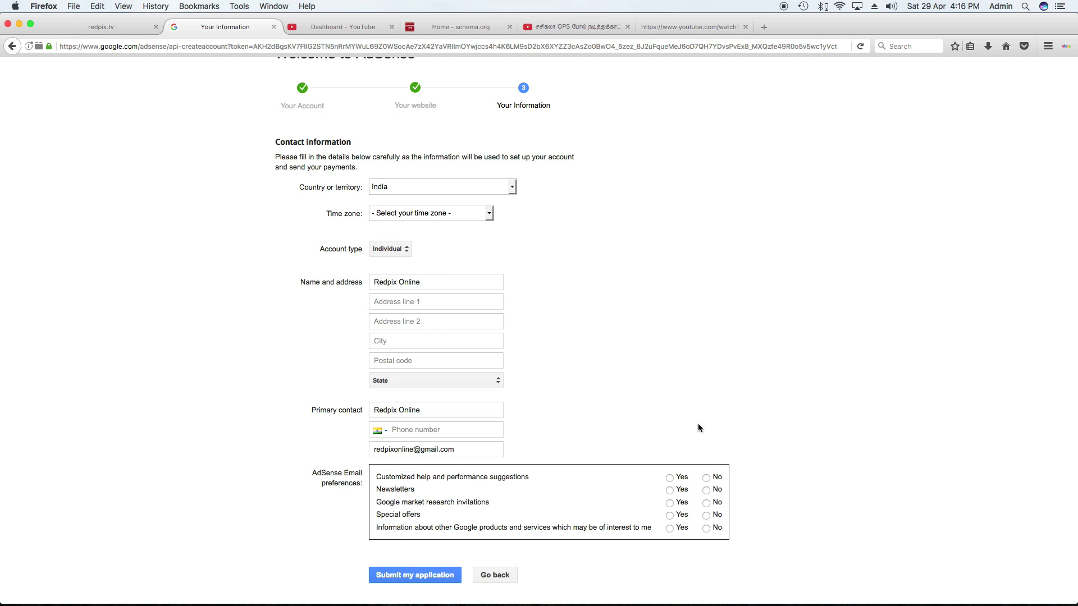
click(670, 479)
click(670, 491)
click(670, 504)
click(670, 516)
click(670, 529)
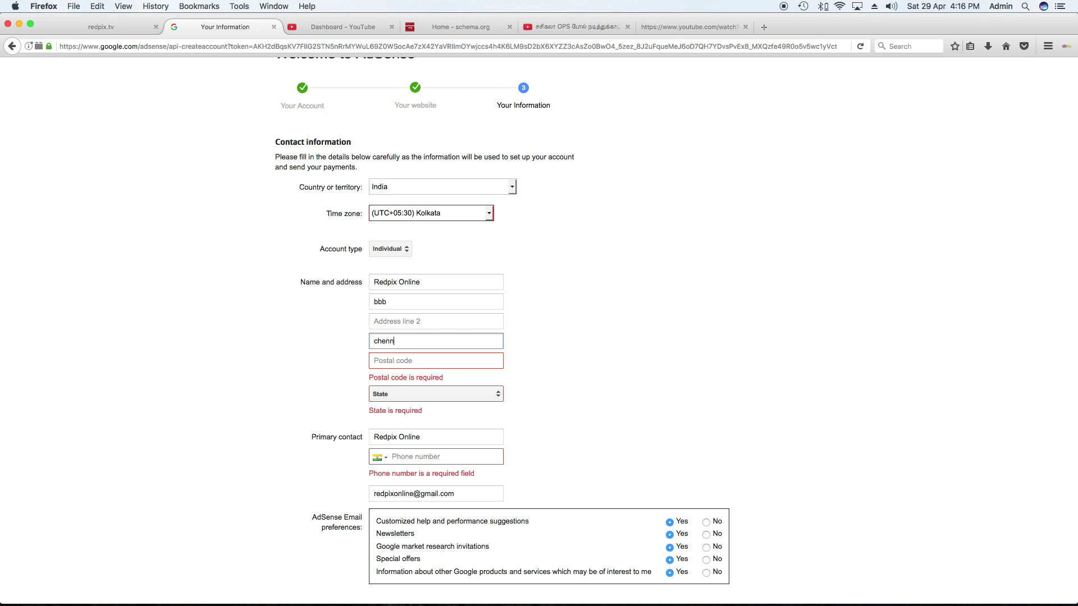
Fill in the street address, postal code and state for the AdSense contact details.
text(ai)
key(Tab)
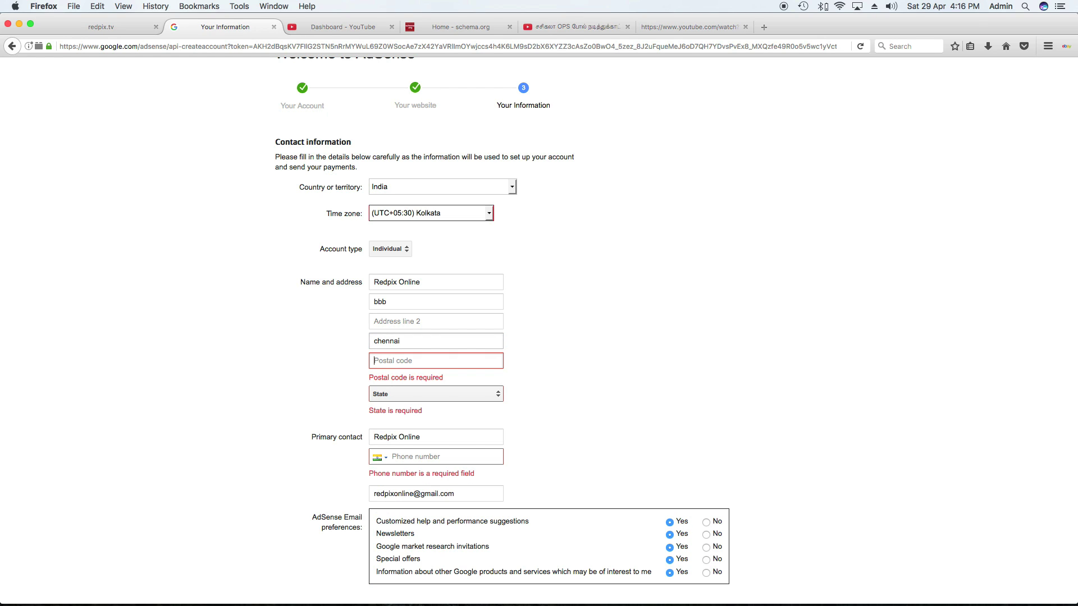
text(6)
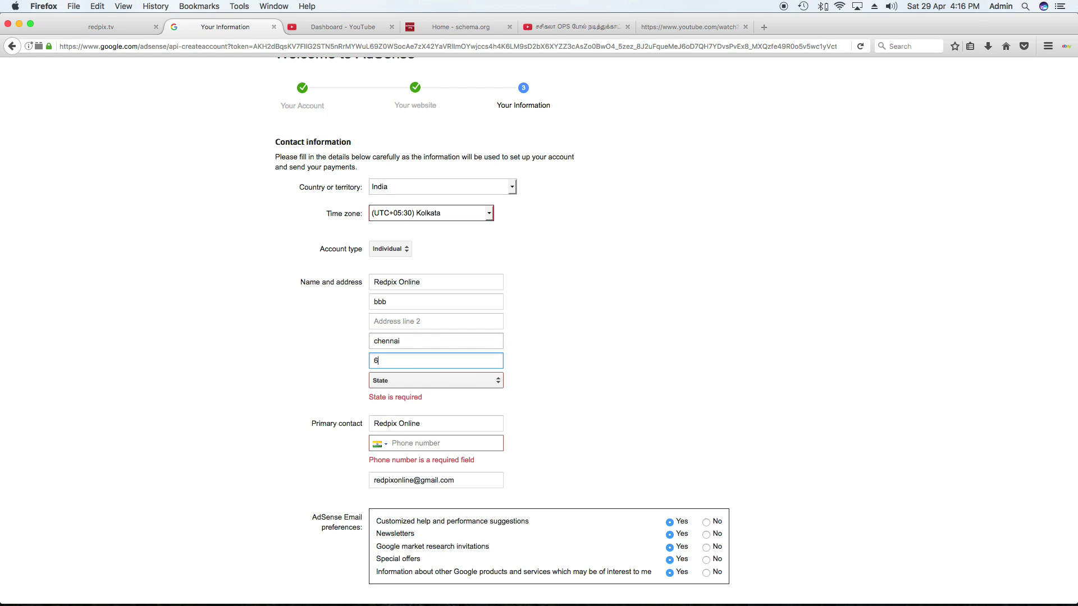
text(000034)
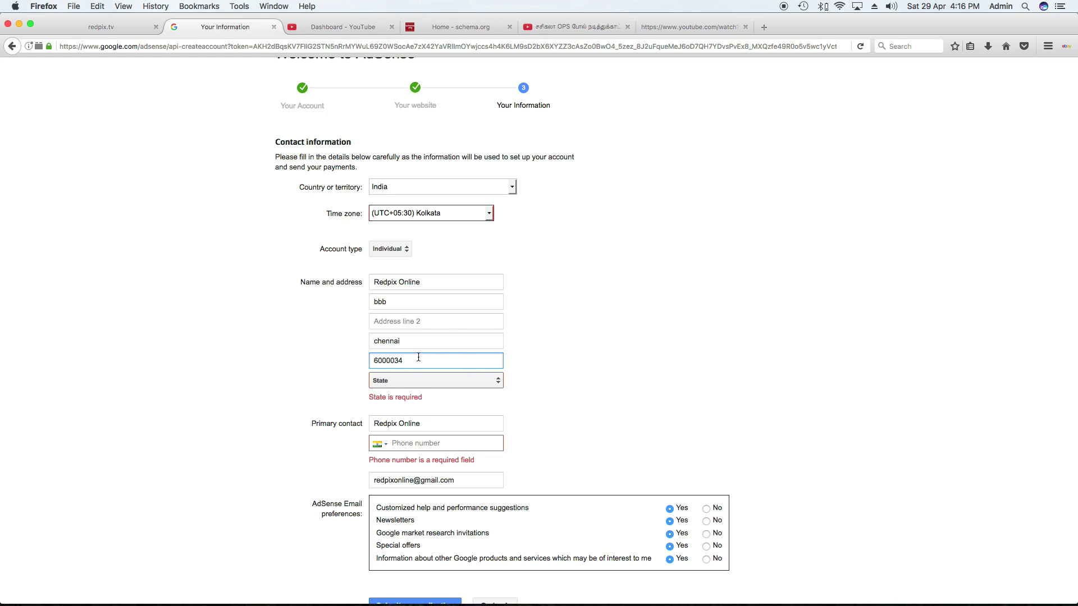
click(416, 381)
scroll(416, 393, down, 8)
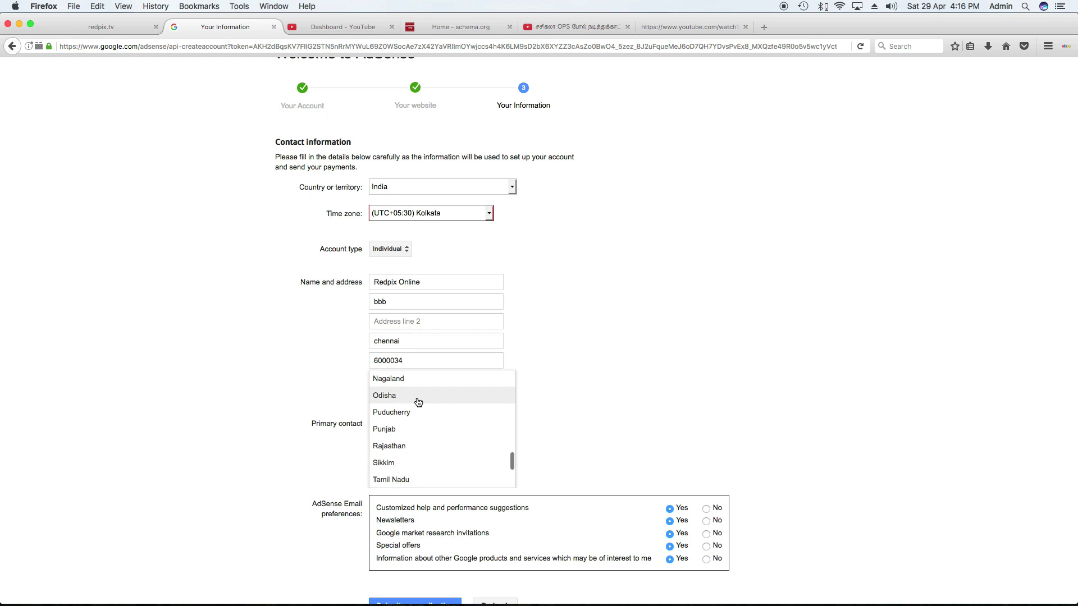
click(424, 481)
click(580, 436)
Enter the contact phone number, remove the extra postal-code digit, and submit the application.
scroll(581, 437, down, 1)
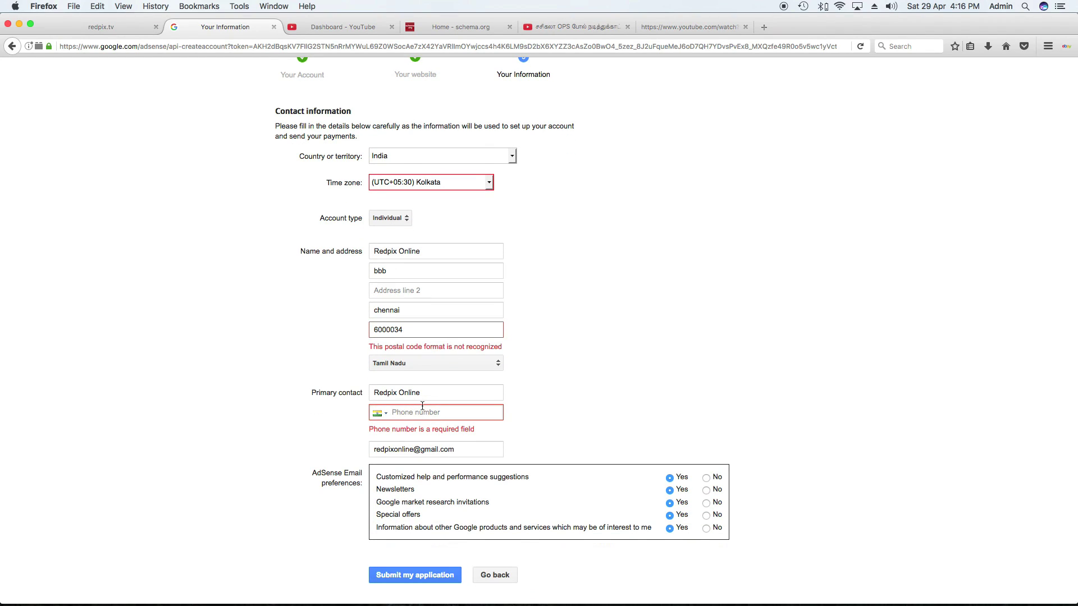
click(423, 407)
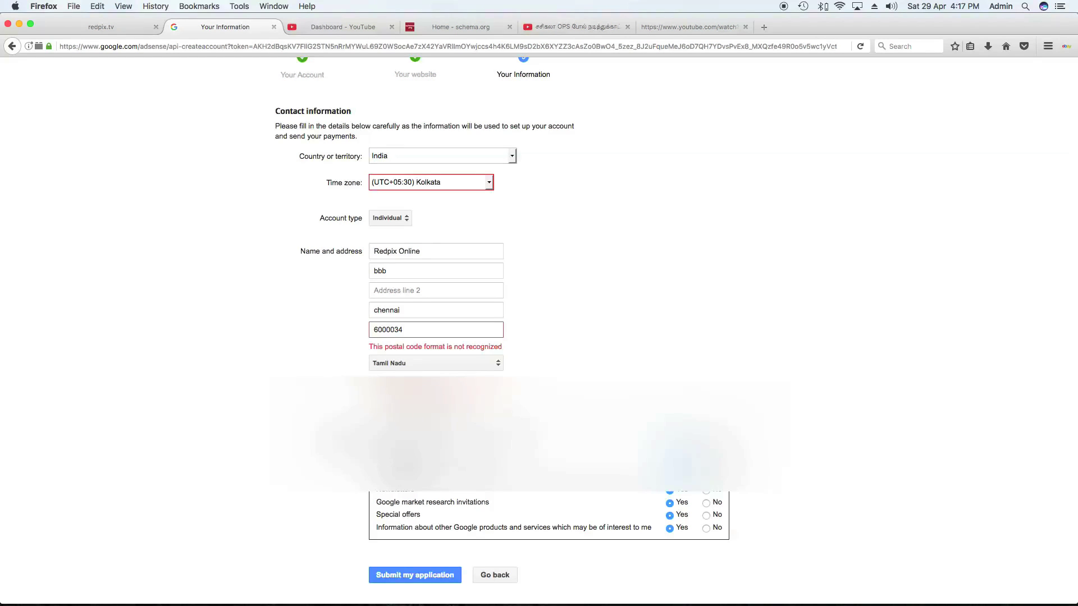
scroll(427, 225, up, 1)
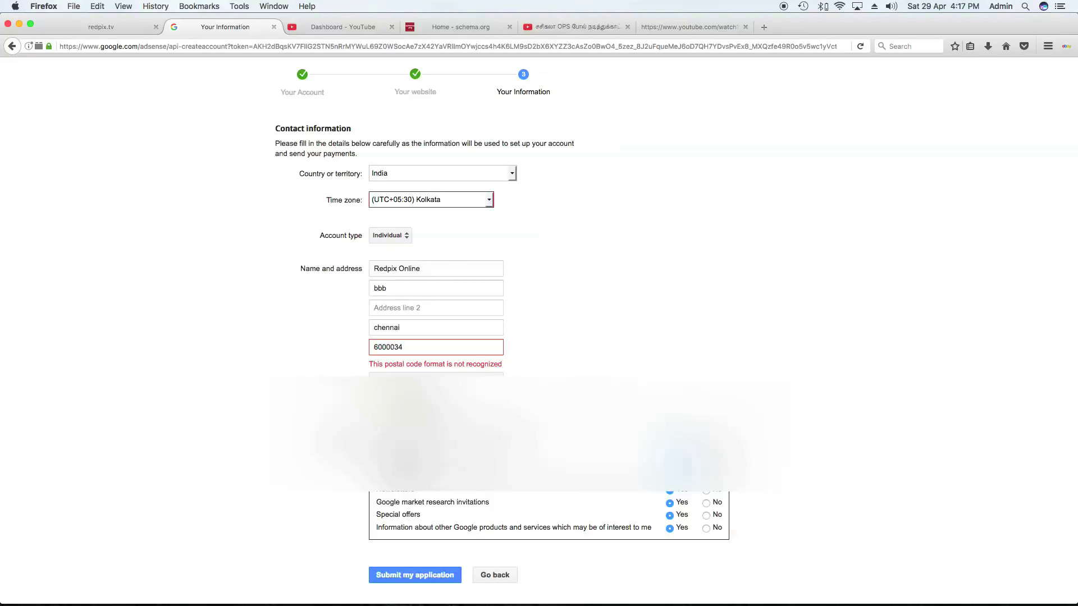
click(409, 347)
key(BackSpace)
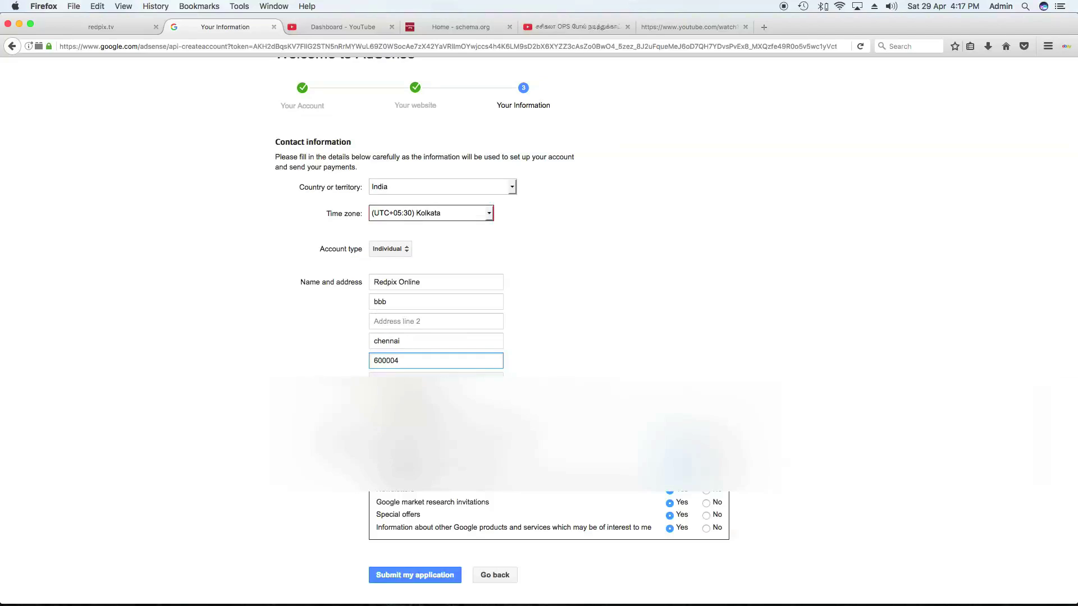
click(422, 575)
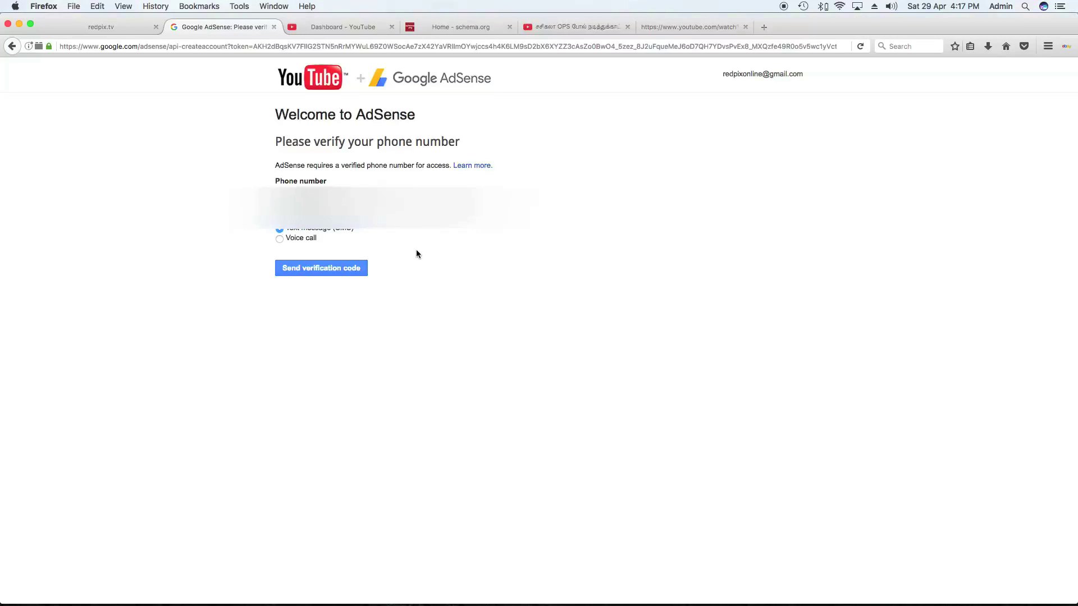
Verify the phone number with the code received by text message.
click(340, 274)
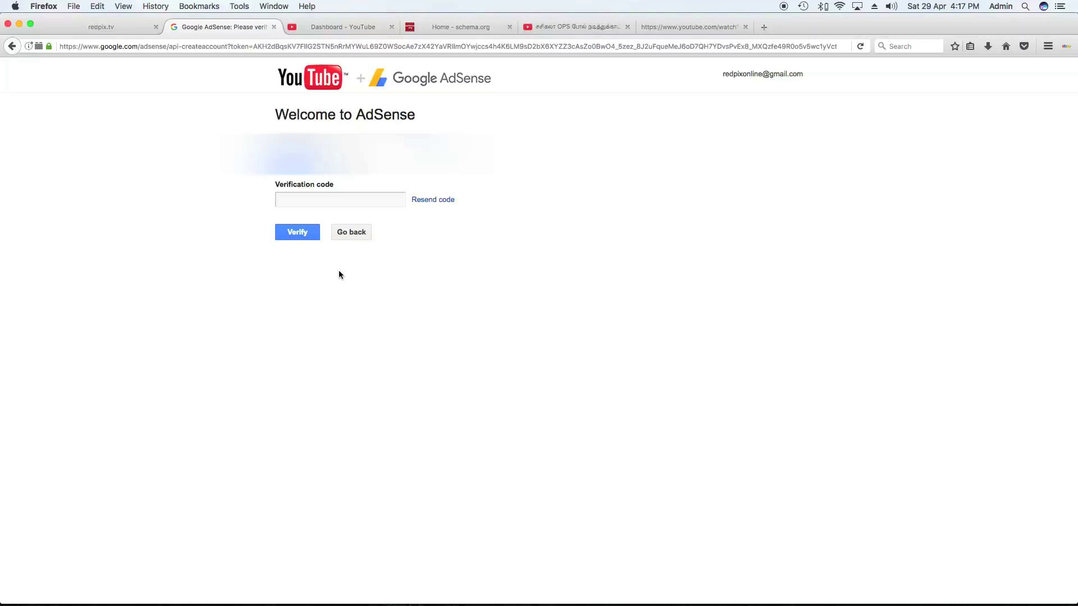
click(346, 204)
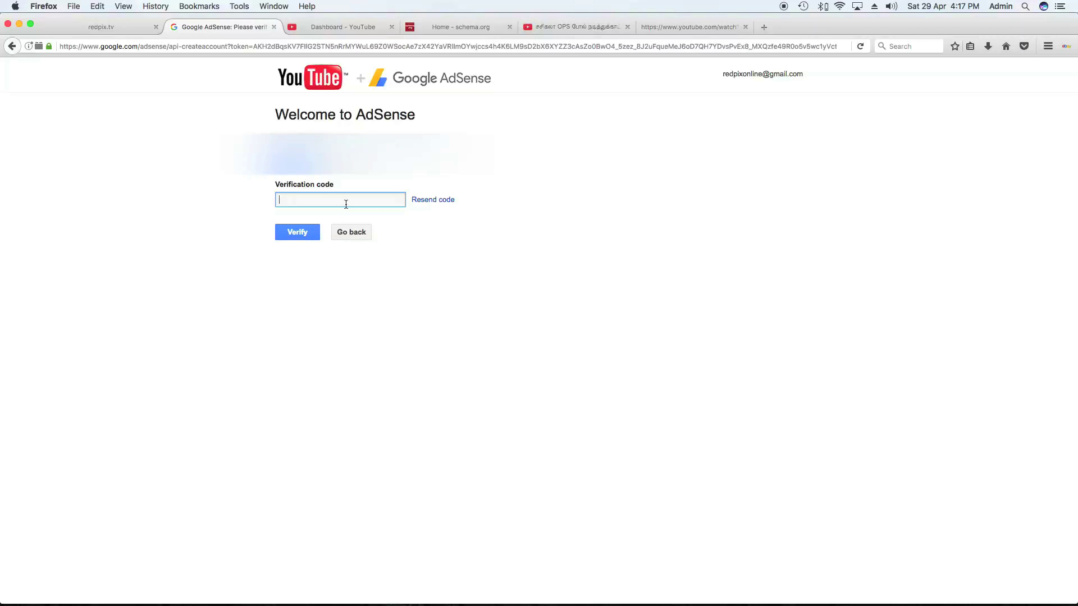
click(306, 234)
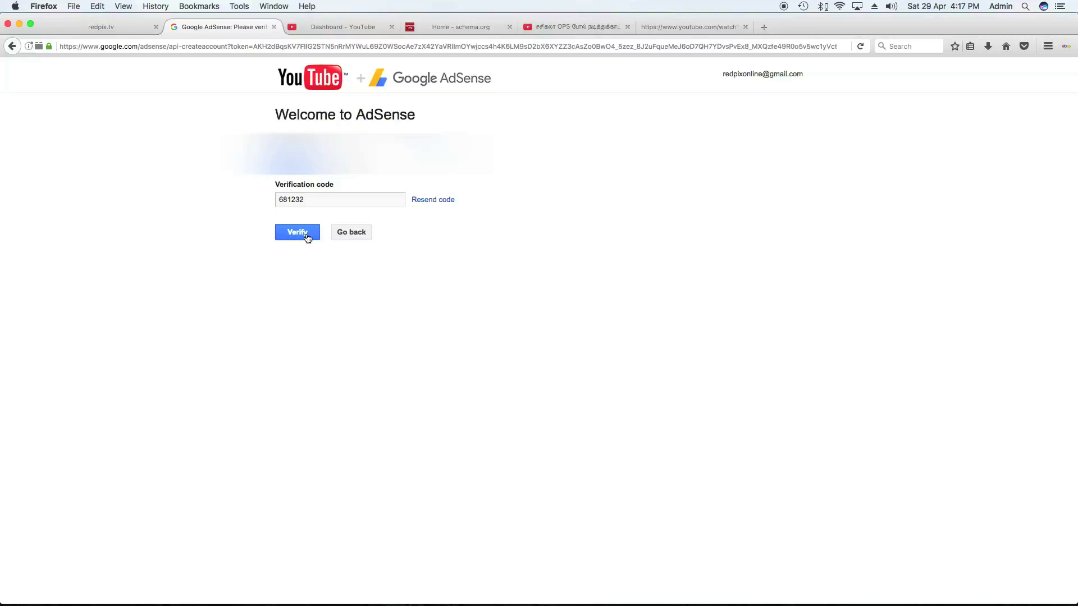
Agree to and accept the AdSense Terms and Conditions, returning to YouTube.
scroll(416, 393, down, 10)
scroll(408, 381, down, 5)
click(342, 438)
click(391, 458)
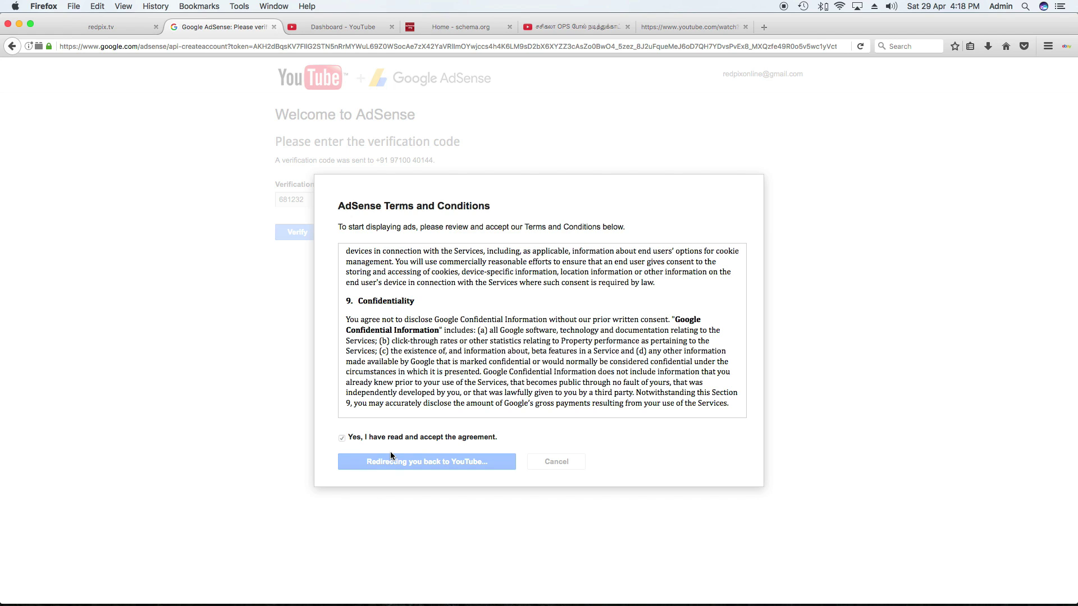
Save monetization preferences so all existing and future videos are monetized upon approval.
scroll(482, 393, down, 15)
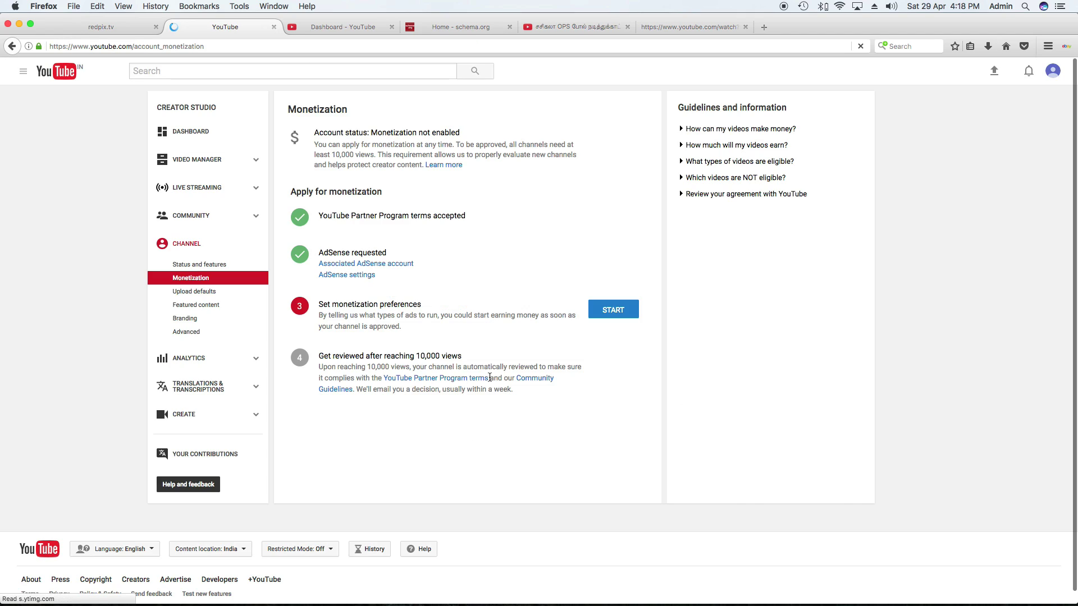
click(626, 316)
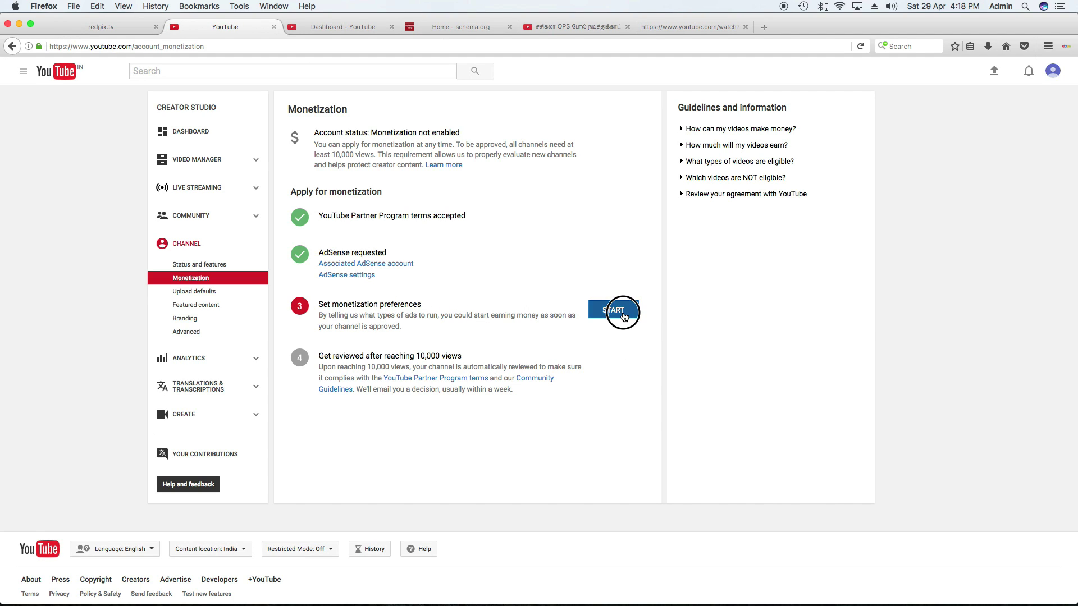
click(727, 430)
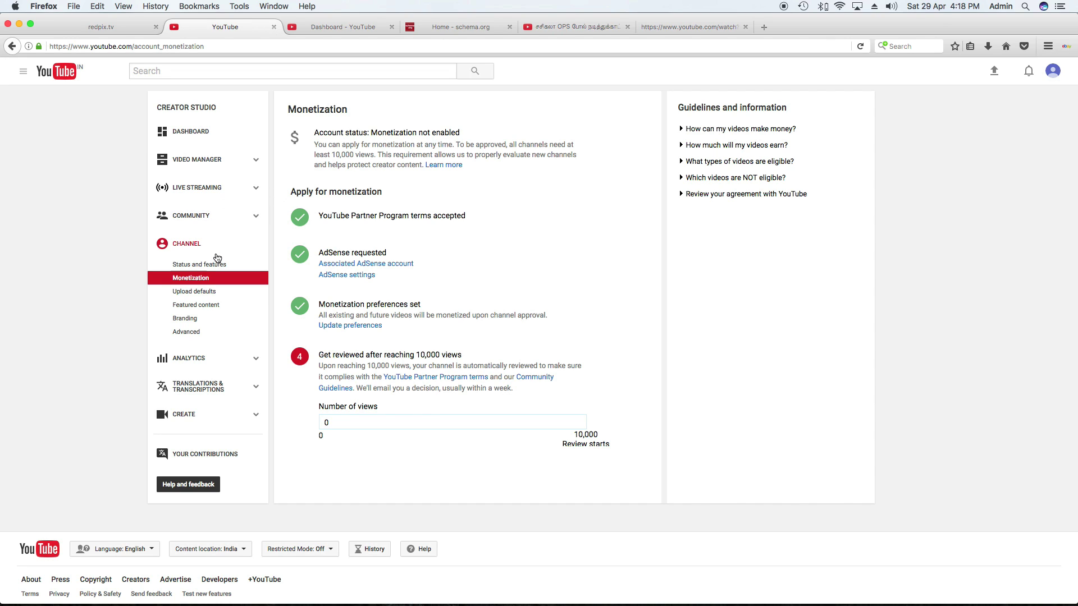
Highlight the 'Get reviewed after reaching 10,000 views' step, then go to the Video Manager.
scroll(435, 279, down, 1)
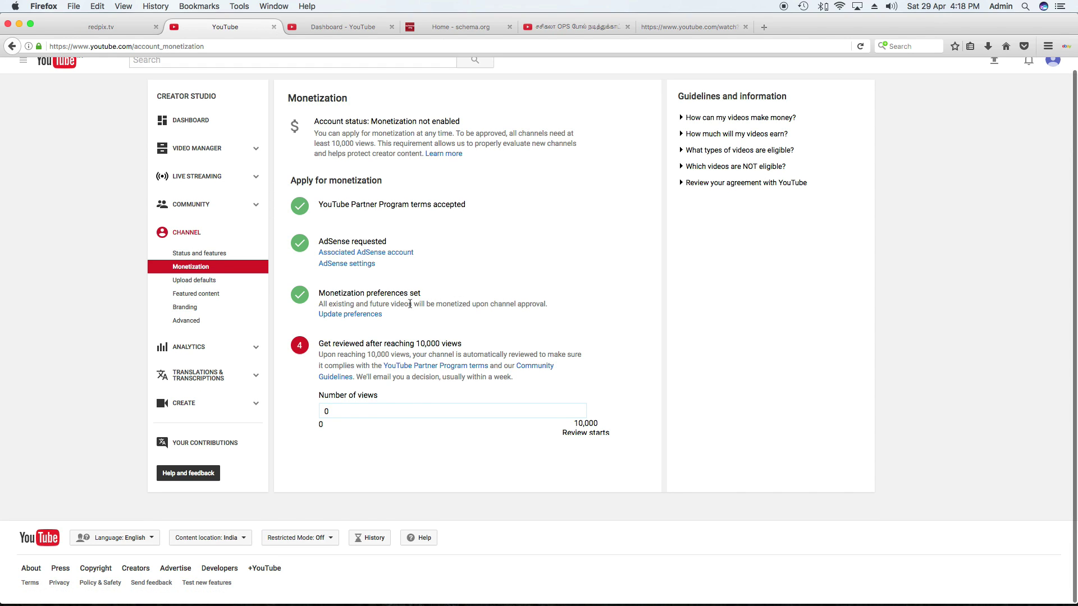
drag(319, 344, 481, 349)
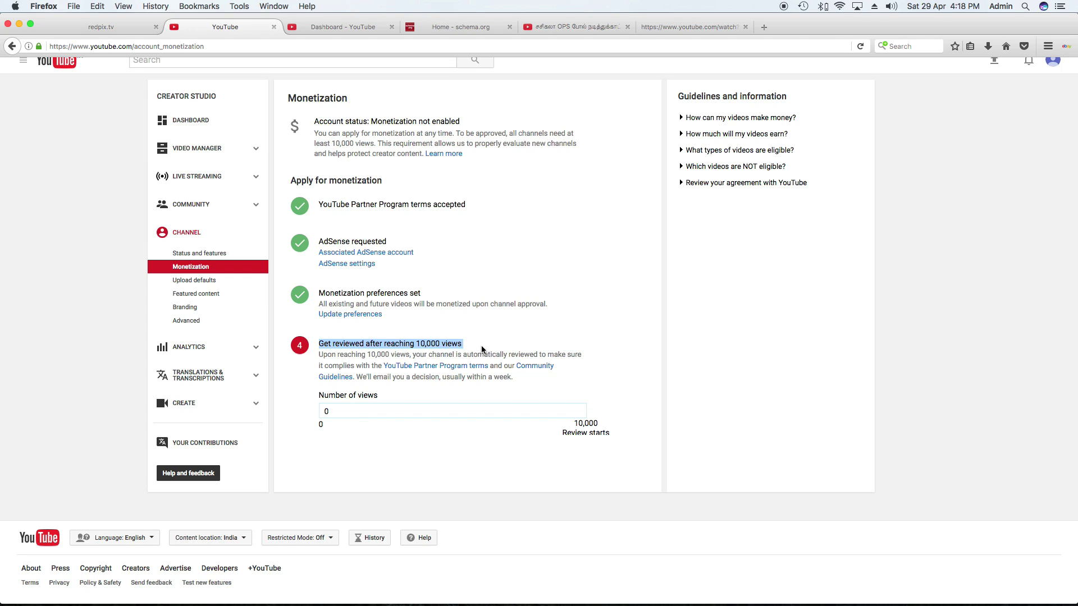
click(207, 153)
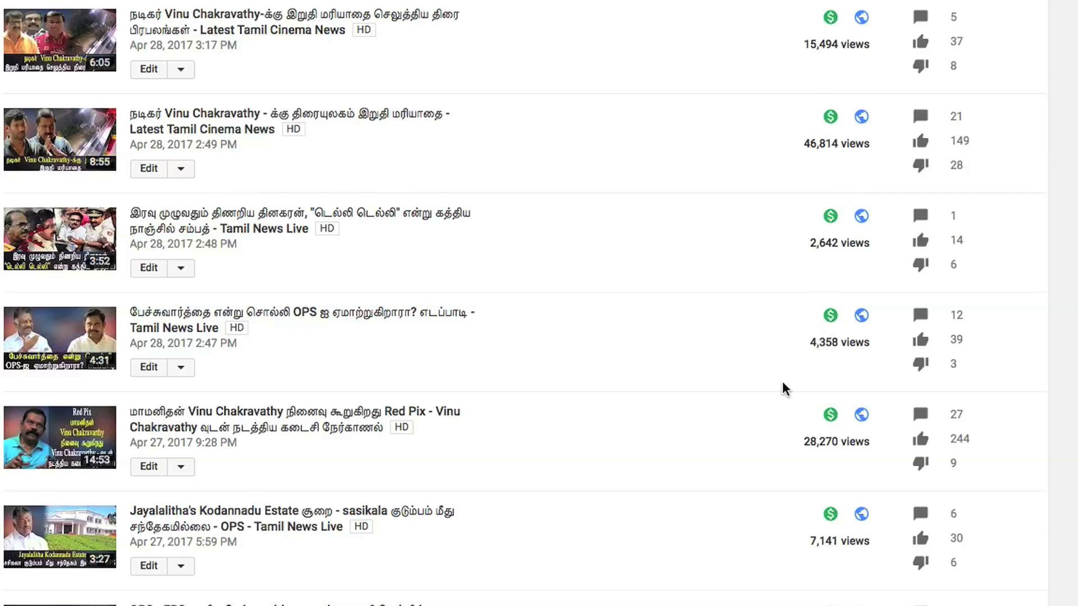
Scroll through the other channel's monetized Tamil news videos showing green $ icons.
scroll(785, 458, down, 7)
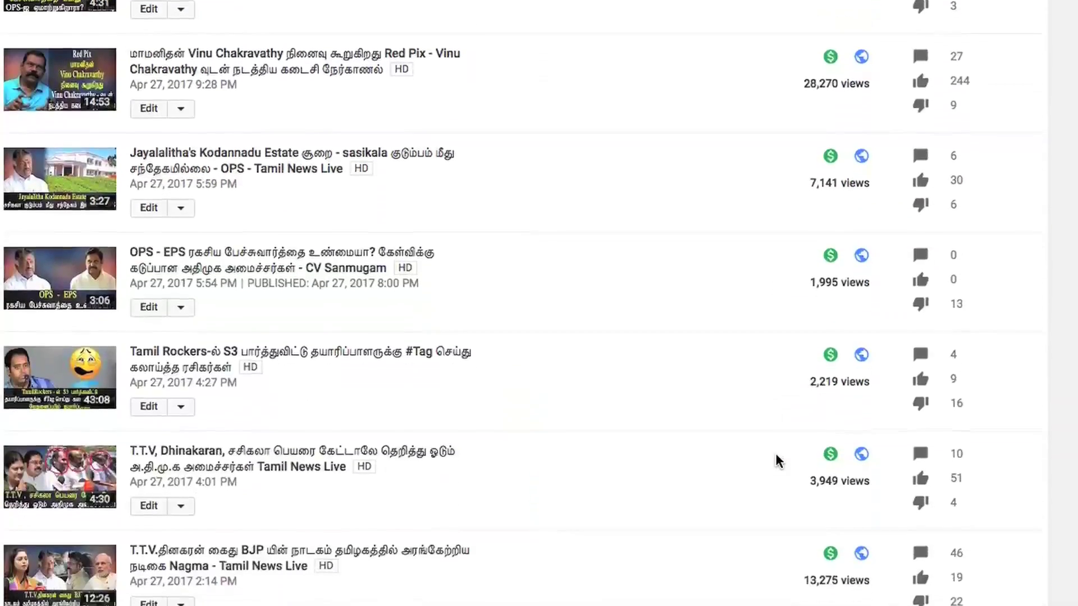